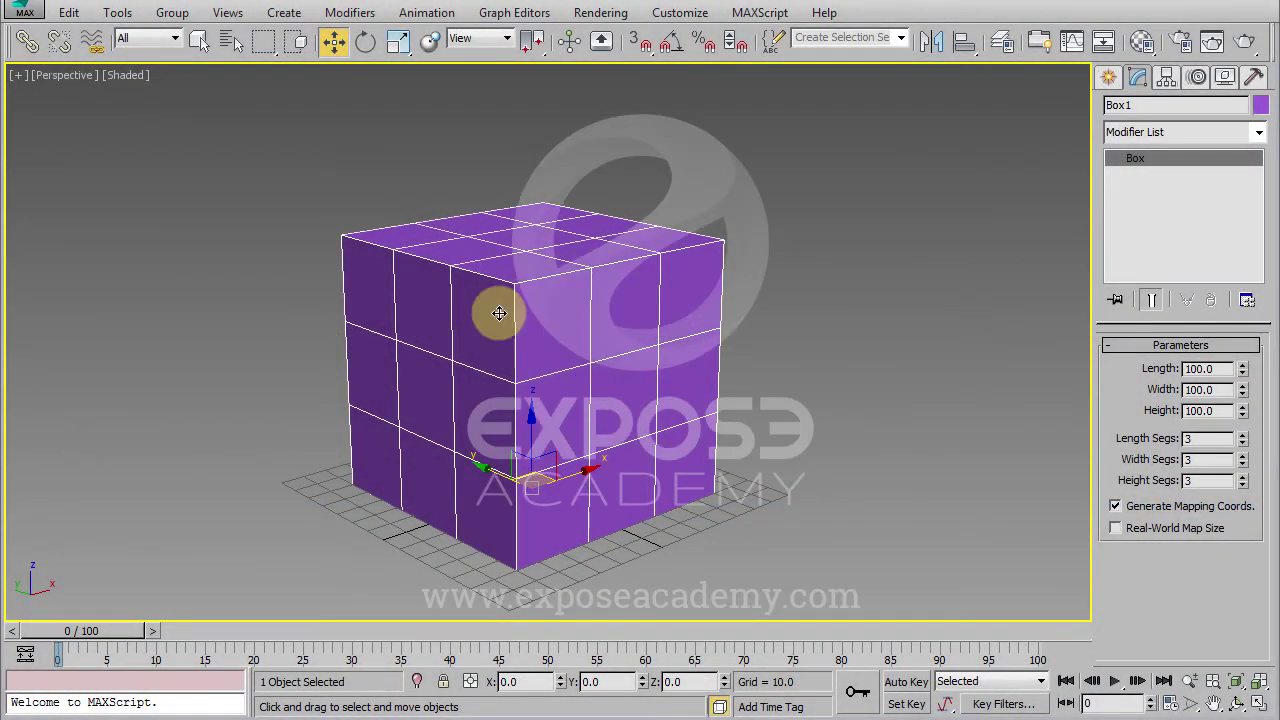
- Switch to the Select and Uniform Scale tool for the 100×100×100 Box1
{"action": "left_click", "coordinate": [397, 42]}
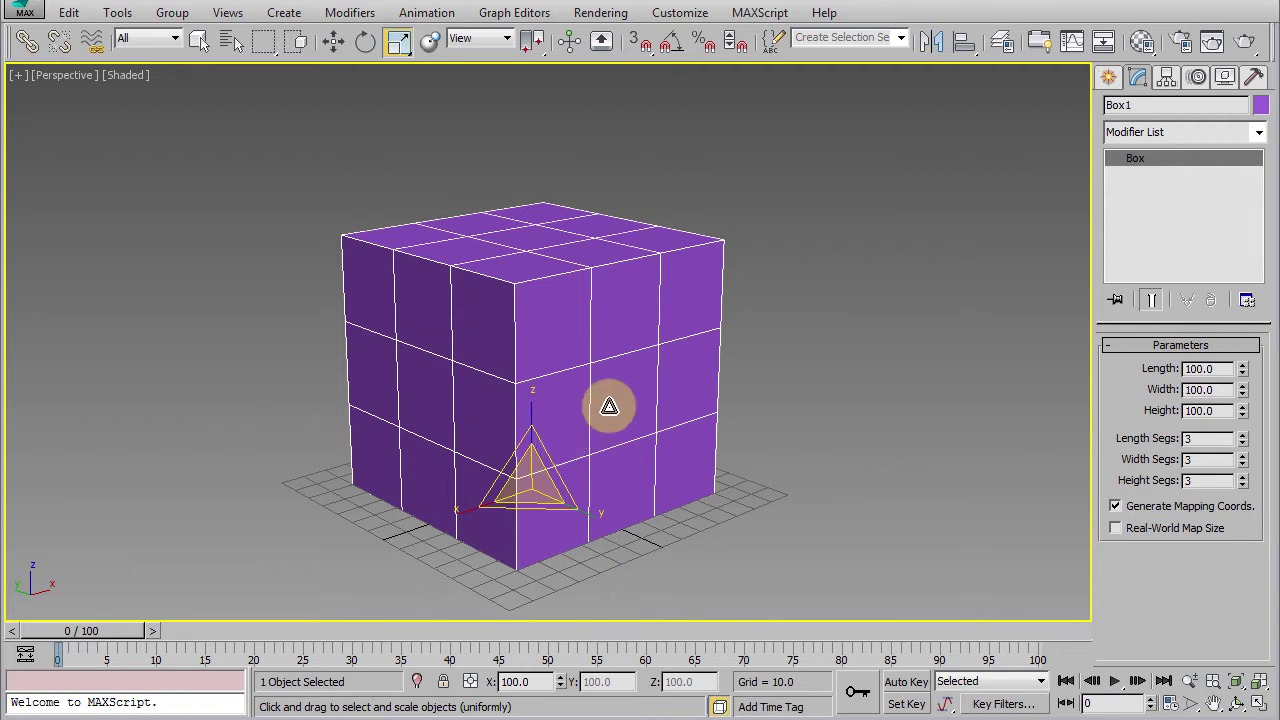
{"action": "left_click", "coordinate": [676, 13]}
{"action": "left_click", "coordinate": [697, 275]}
{"action": "left_click", "coordinate": [700, 193]}
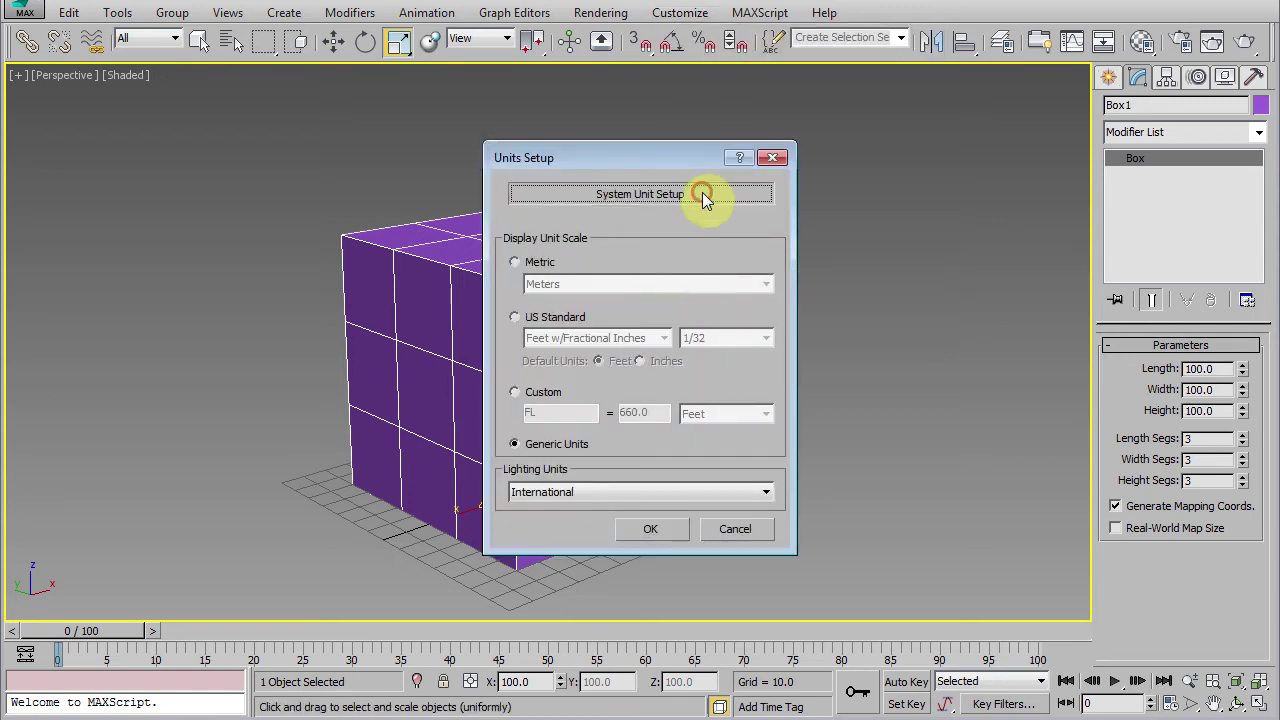
{"action": "left_click", "coordinate": [721, 449]}
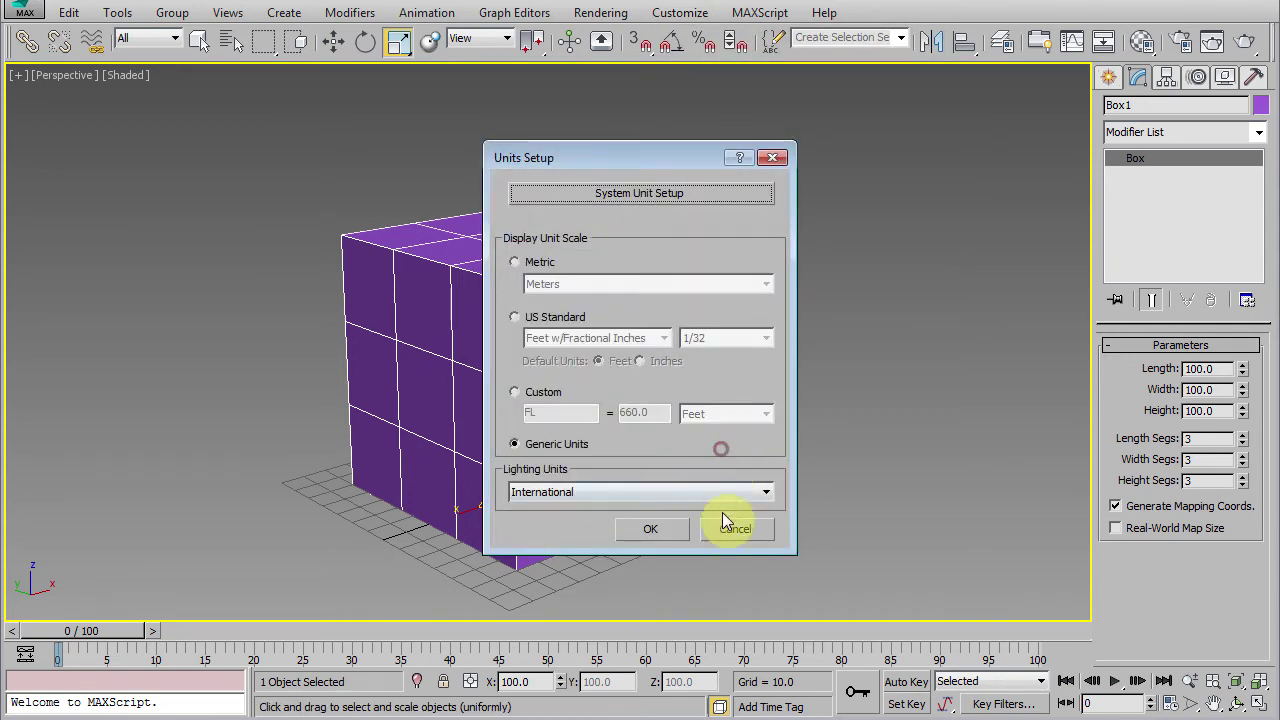
{"action": "left_click", "coordinate": [723, 526]}
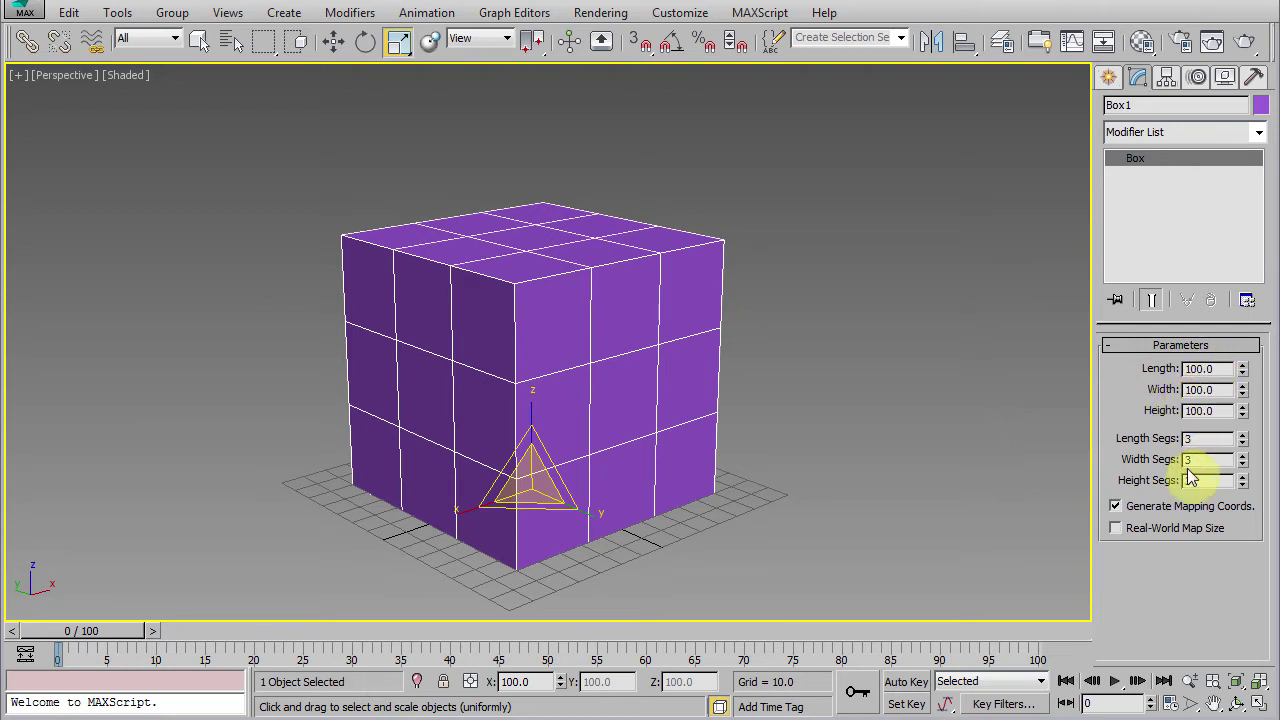
- Convert the purple box to an Editable Poly
{"action": "middle_click_drag", "start_coordinate": [677, 449], "coordinate": [688, 434]}
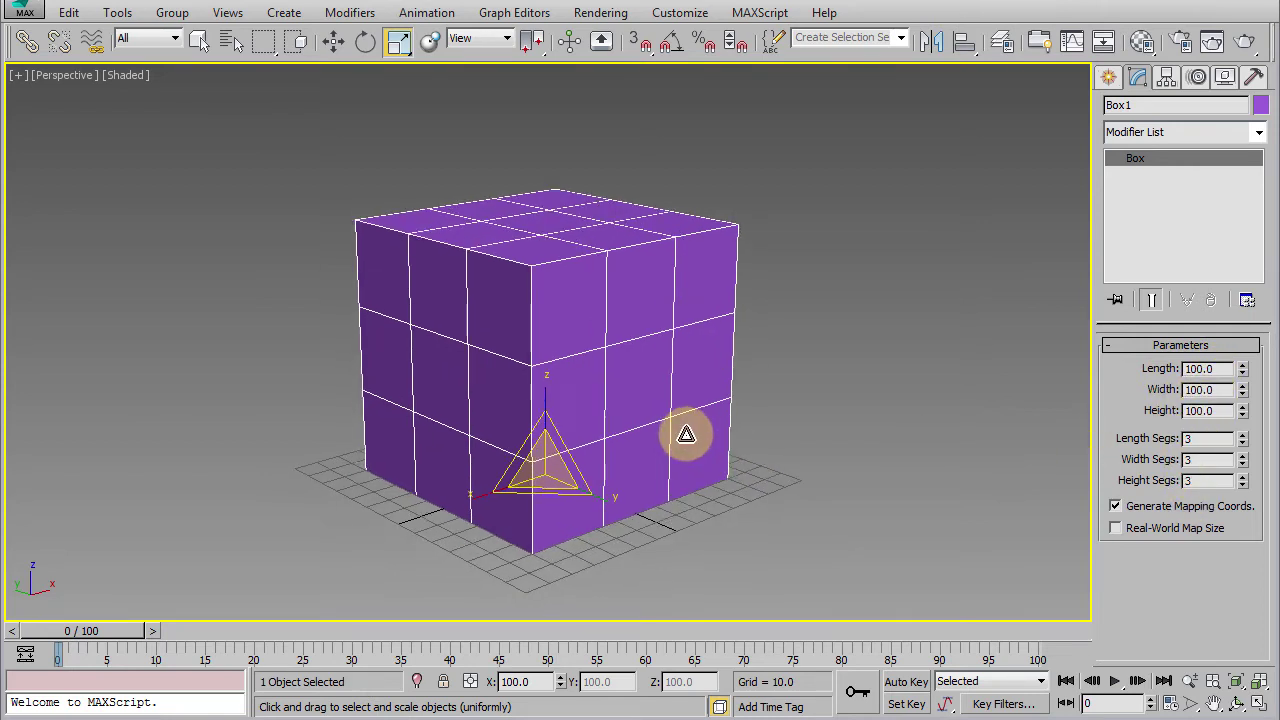
{"action": "right_click", "coordinate": [650, 428]}
{"action": "mouse_move", "coordinate": [720, 630]}
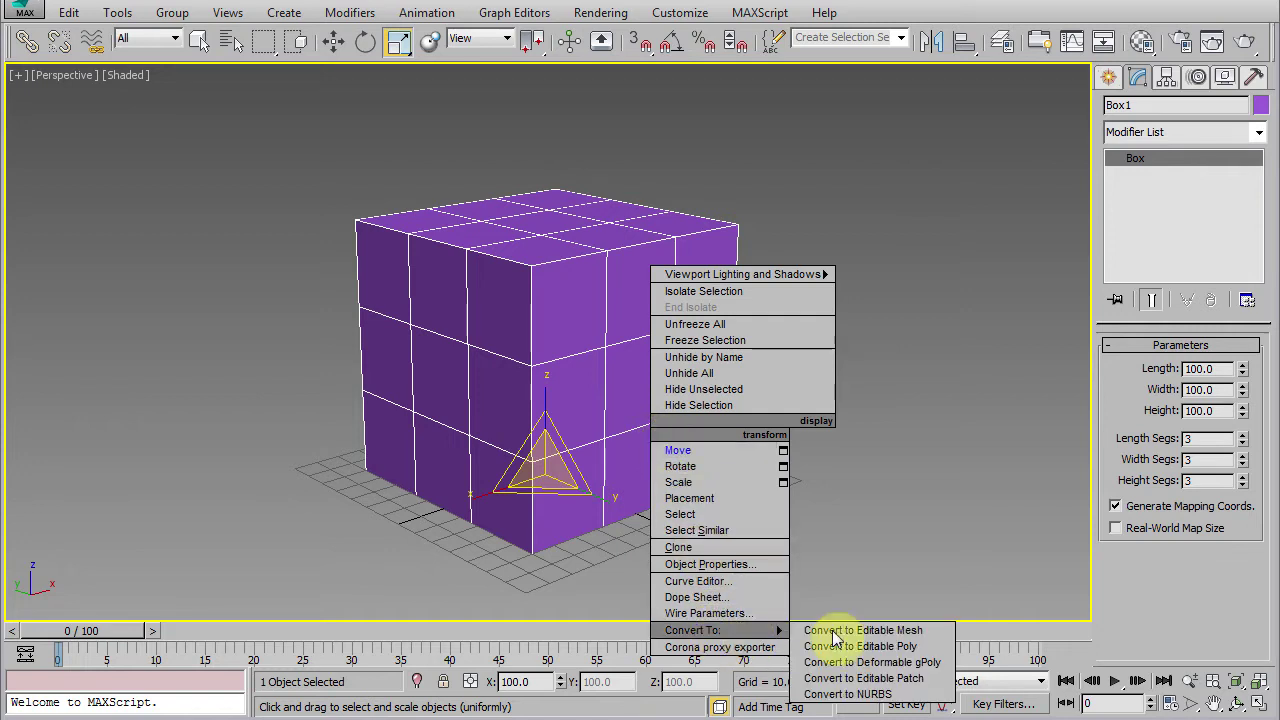
{"action": "left_click", "coordinate": [866, 648]}
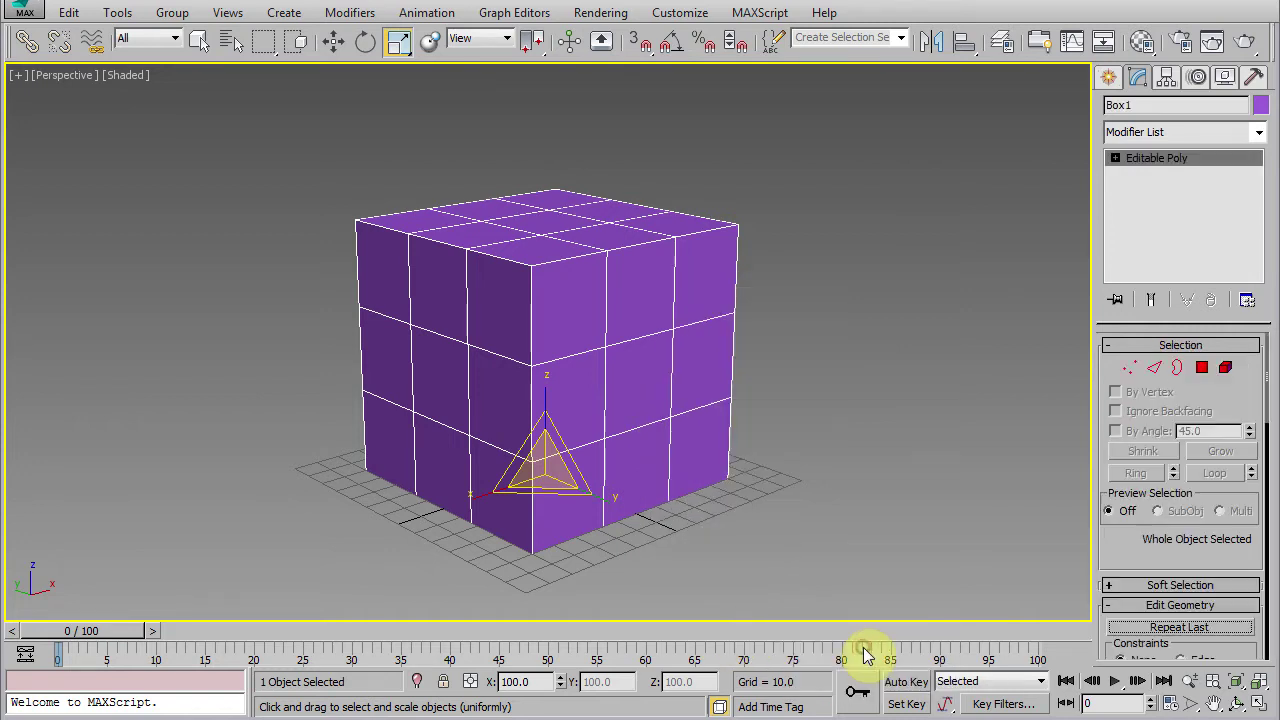
- Scale the box along X to about 304% of its length
{"action": "mouse_move", "coordinate": [654, 486]}
{"action": "middle_mouse_down", "text": "alt"}
{"action": "mouse_move", "coordinate": [671, 420]}
{"action": "mouse_move", "coordinate": [651, 457]}
{"action": "middle_mouse_up", "text": "alt"}
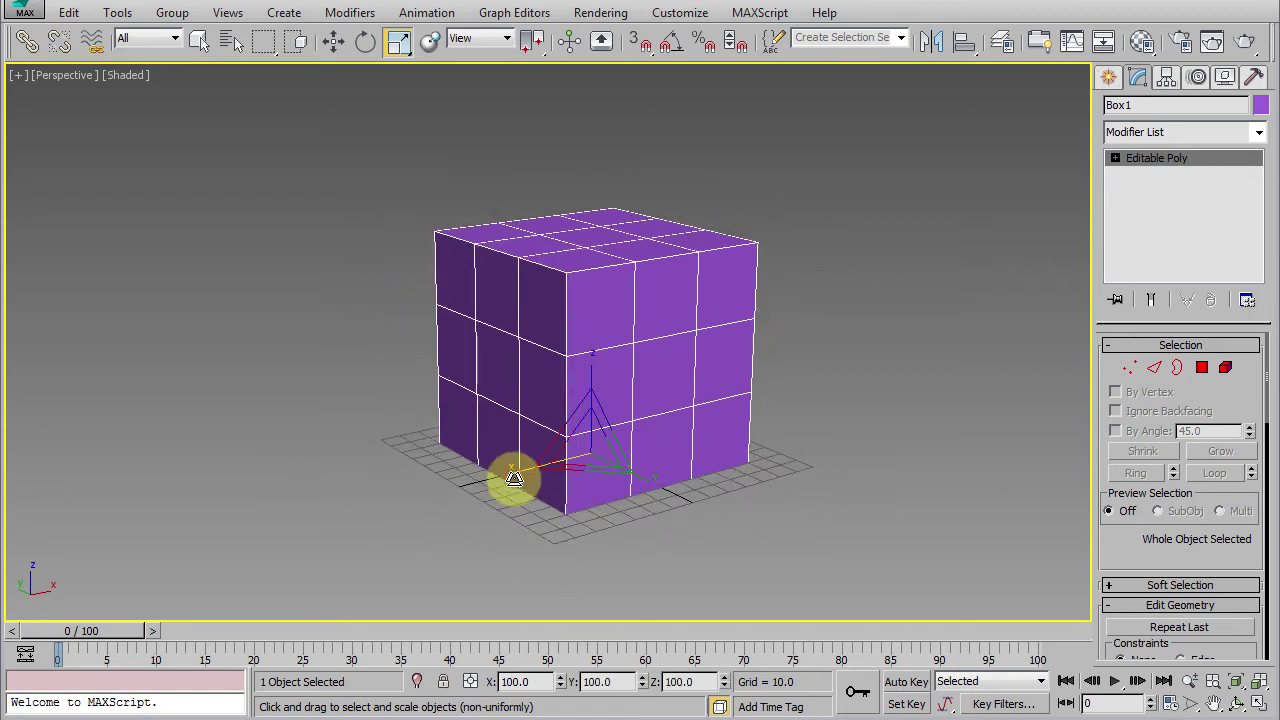
{"action": "left_click_drag", "start_coordinate": [513, 478], "coordinate": [385, 491]}
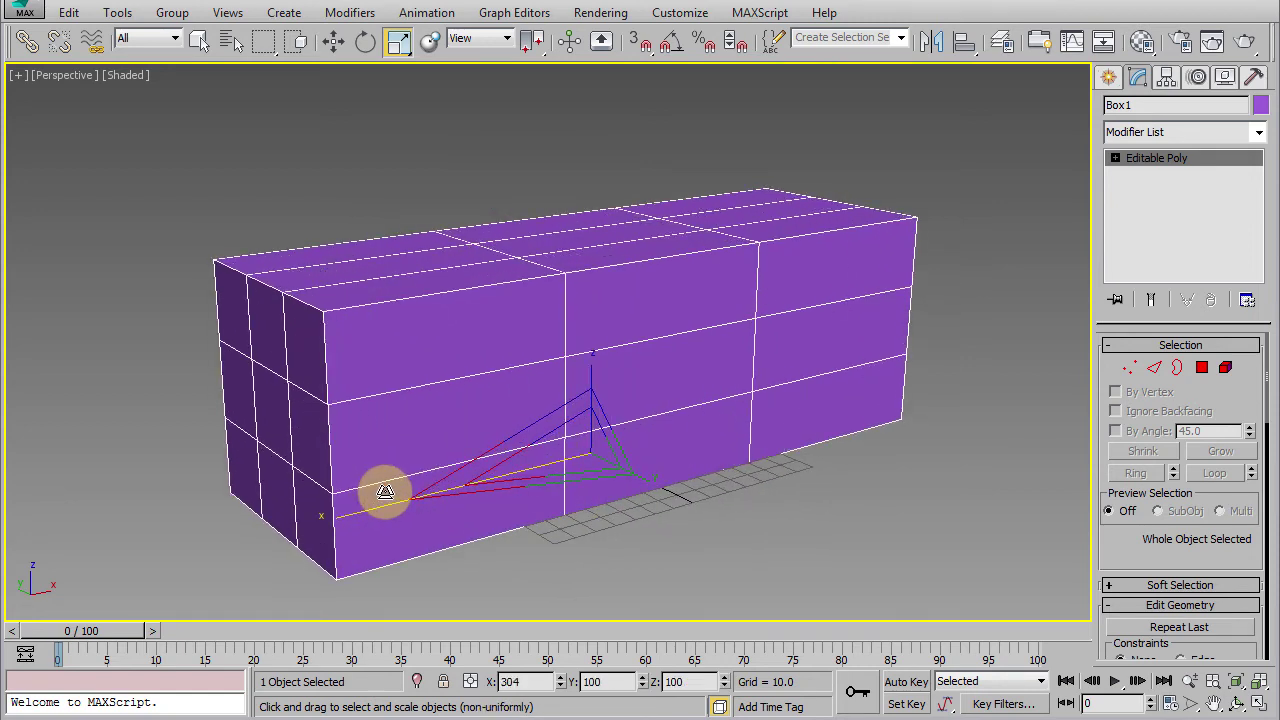
{"action": "mouse_move", "coordinate": [706, 480]}
{"action": "middle_mouse_down", "text": "alt"}
{"action": "mouse_move", "coordinate": [785, 487]}
{"action": "mouse_move", "coordinate": [719, 482]}
{"action": "middle_mouse_up", "text": "alt"}
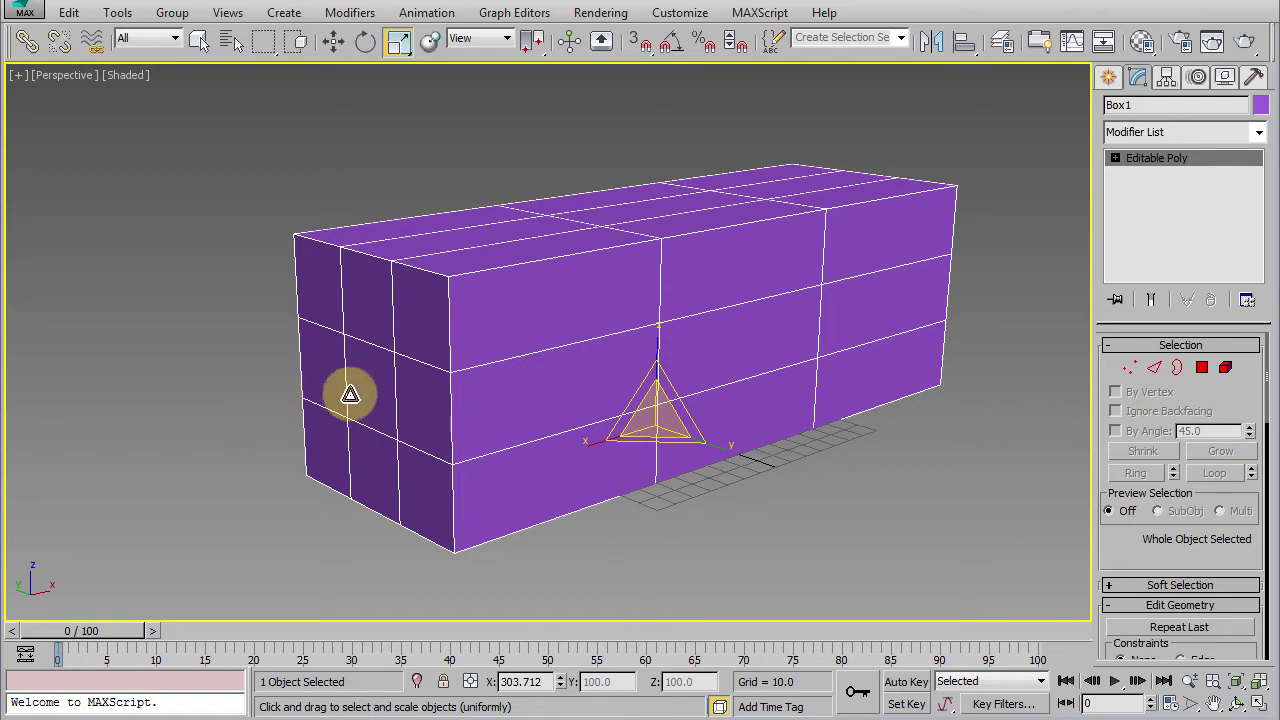
- In Polygon mode, extrude one end face of Box1 outward by 10.0 units, then exit Polygon mode
{"action": "key", "text": "4"}
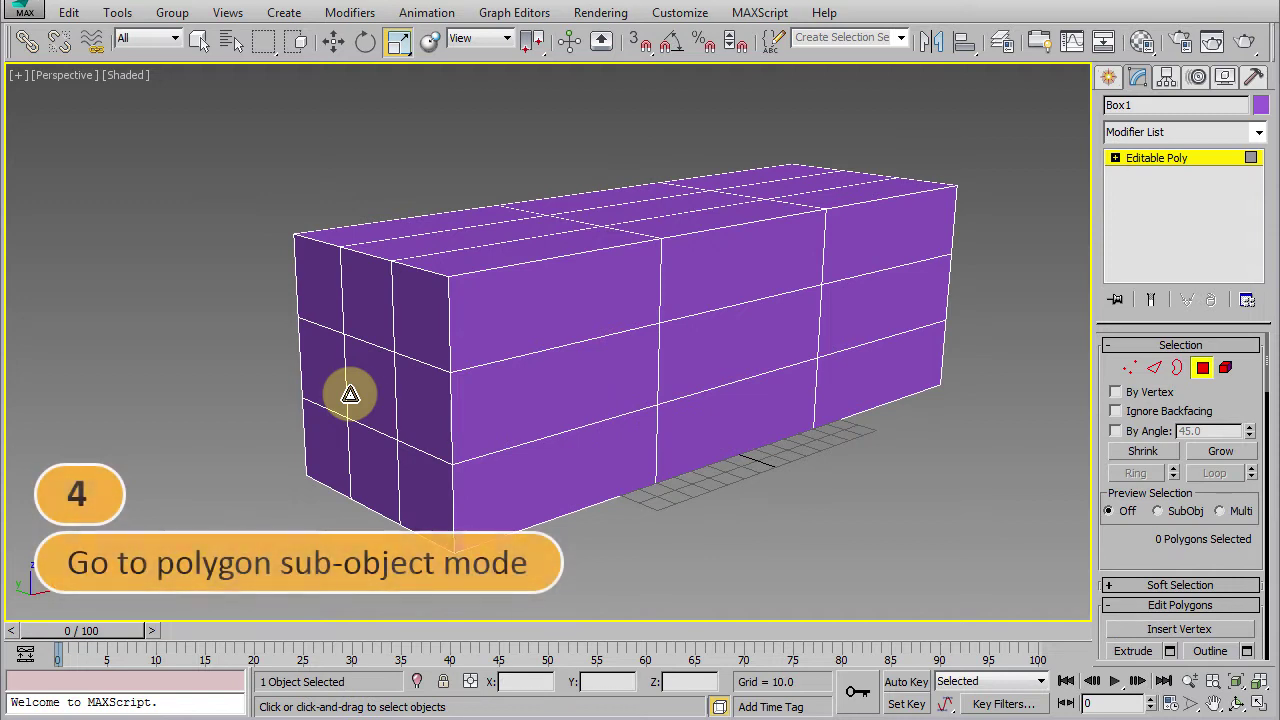
{"action": "left_click", "coordinate": [370, 396]}
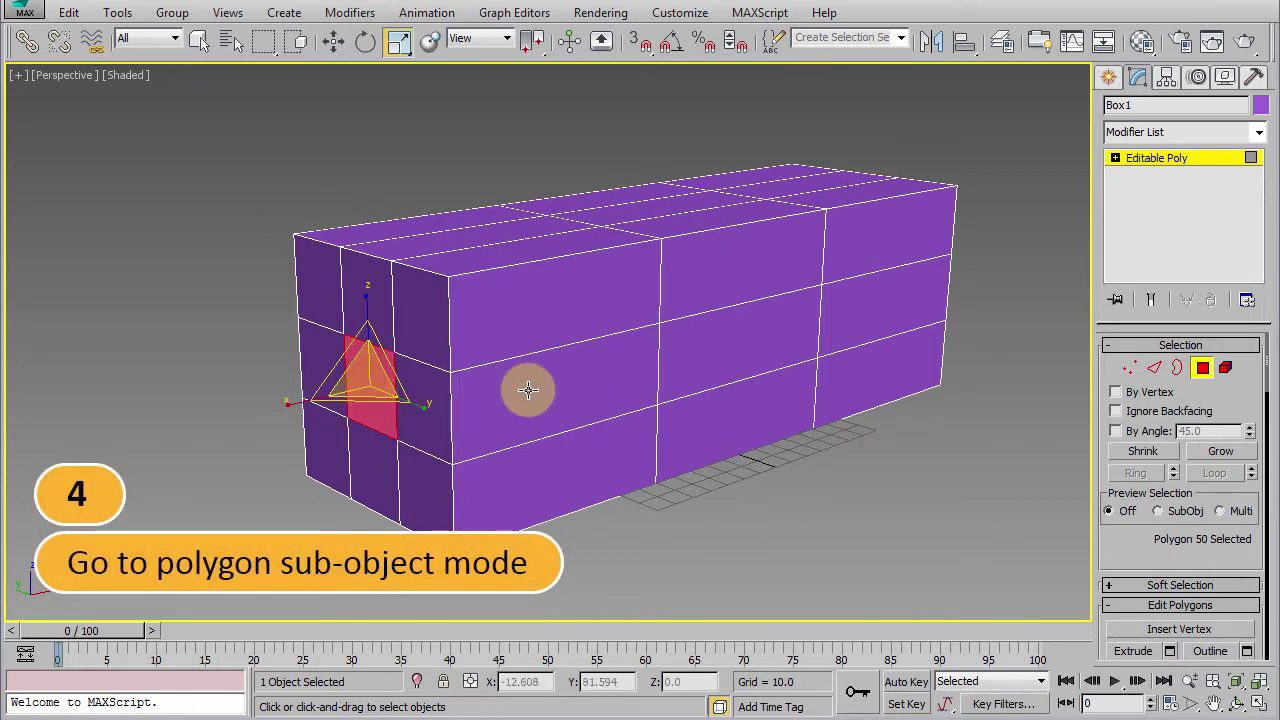
{"action": "right_click", "coordinate": [530, 398]}
{"action": "left_click", "coordinate": [539, 404]}
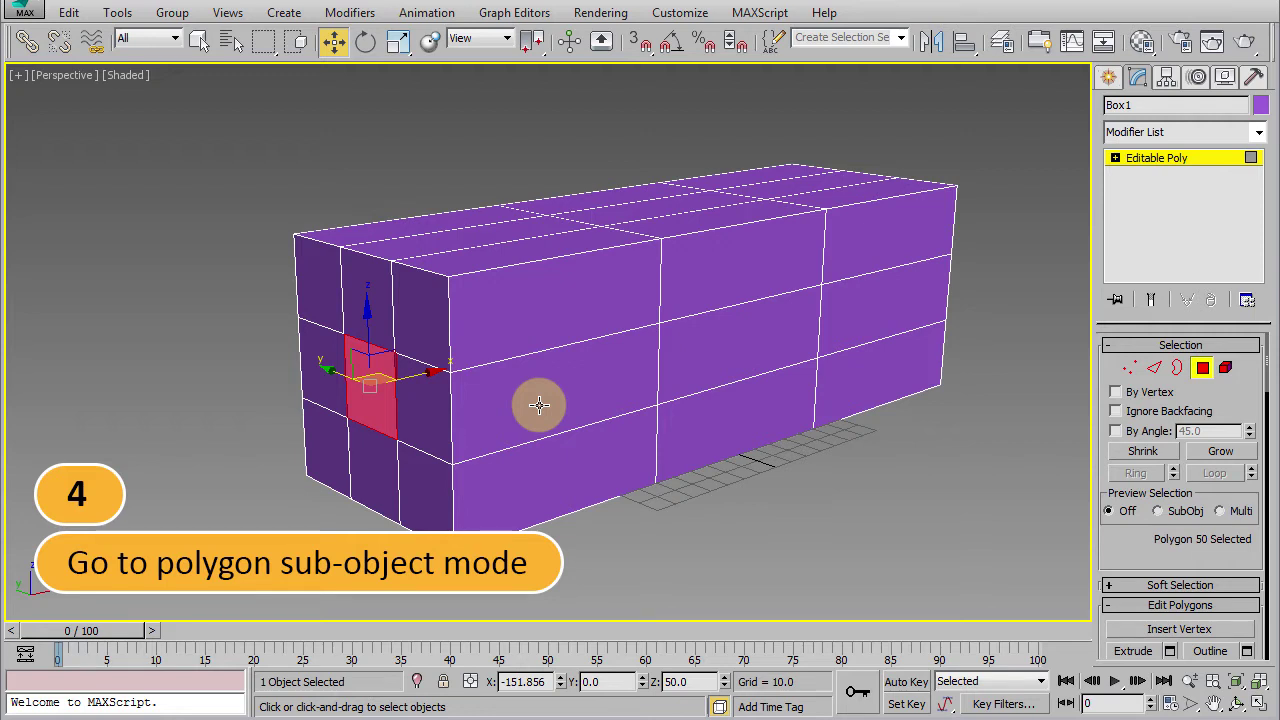
{"action": "middle_click_drag", "start_coordinate": [429, 426], "coordinate": [520, 420]}
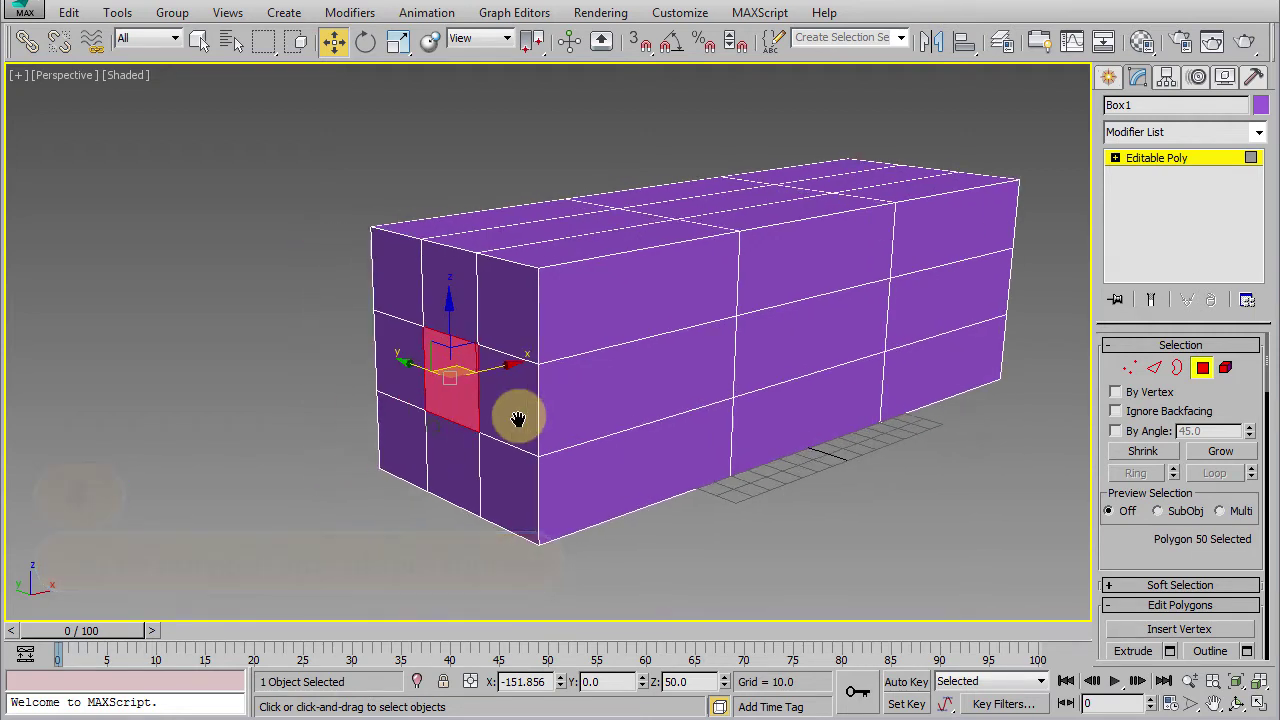
{"action": "right_click", "coordinate": [466, 377]}
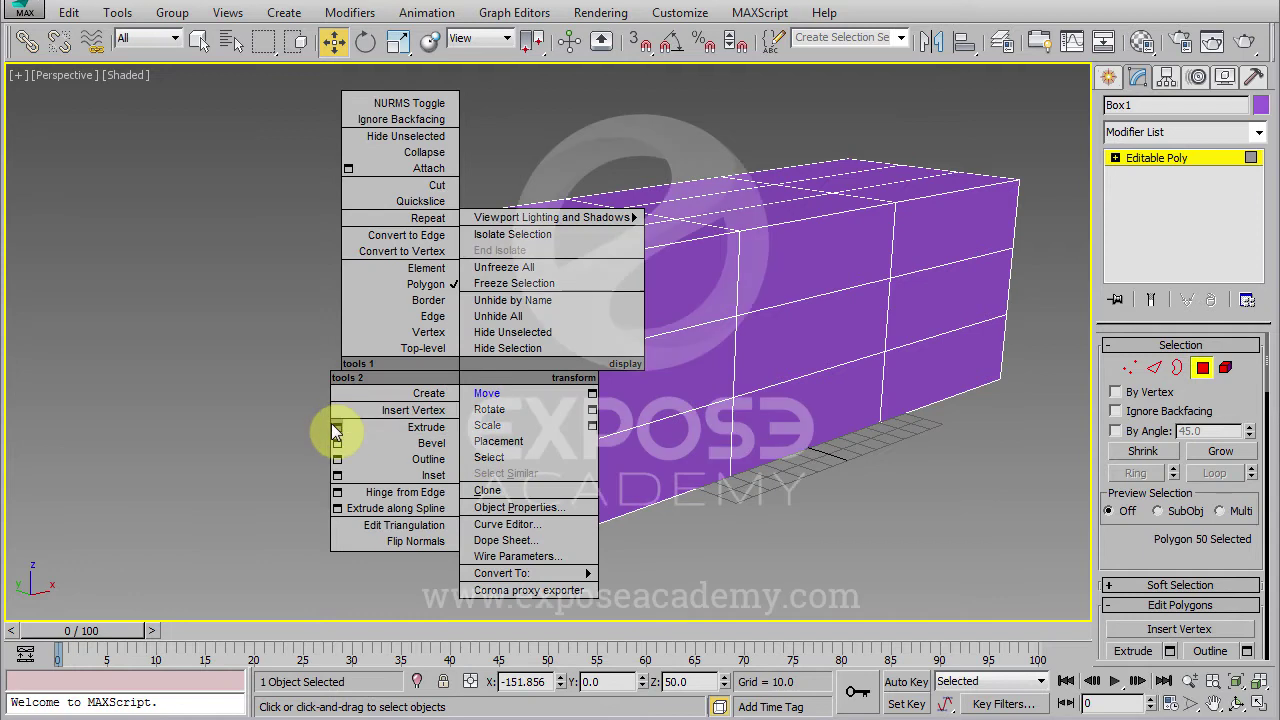
{"action": "left_click", "coordinate": [336, 426]}
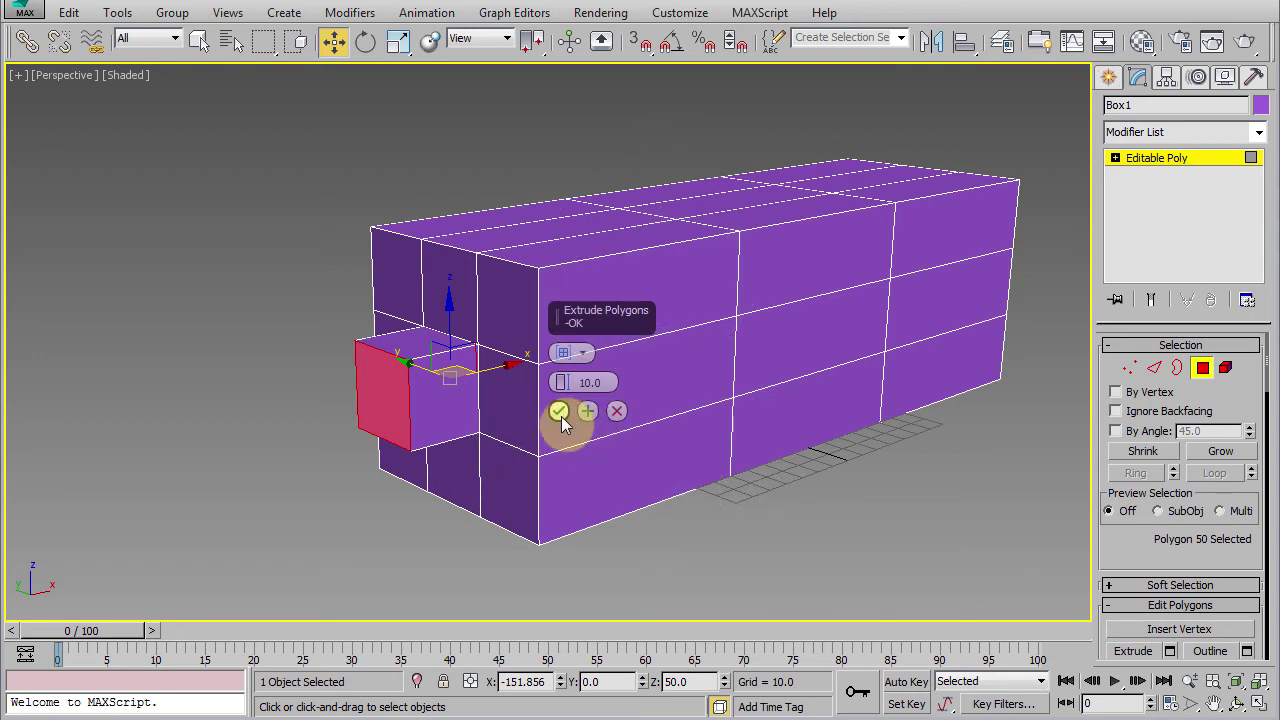
{"action": "left_click", "coordinate": [561, 416]}
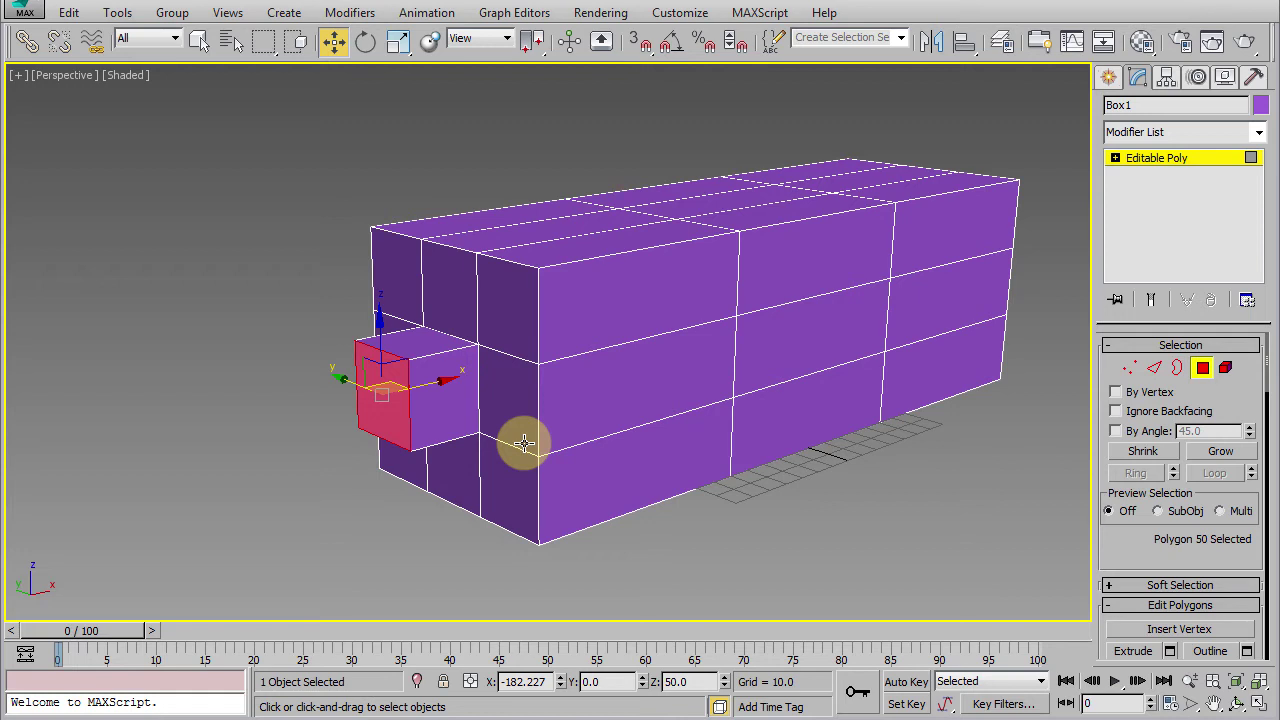
{"action": "left_click", "coordinate": [1202, 367]}
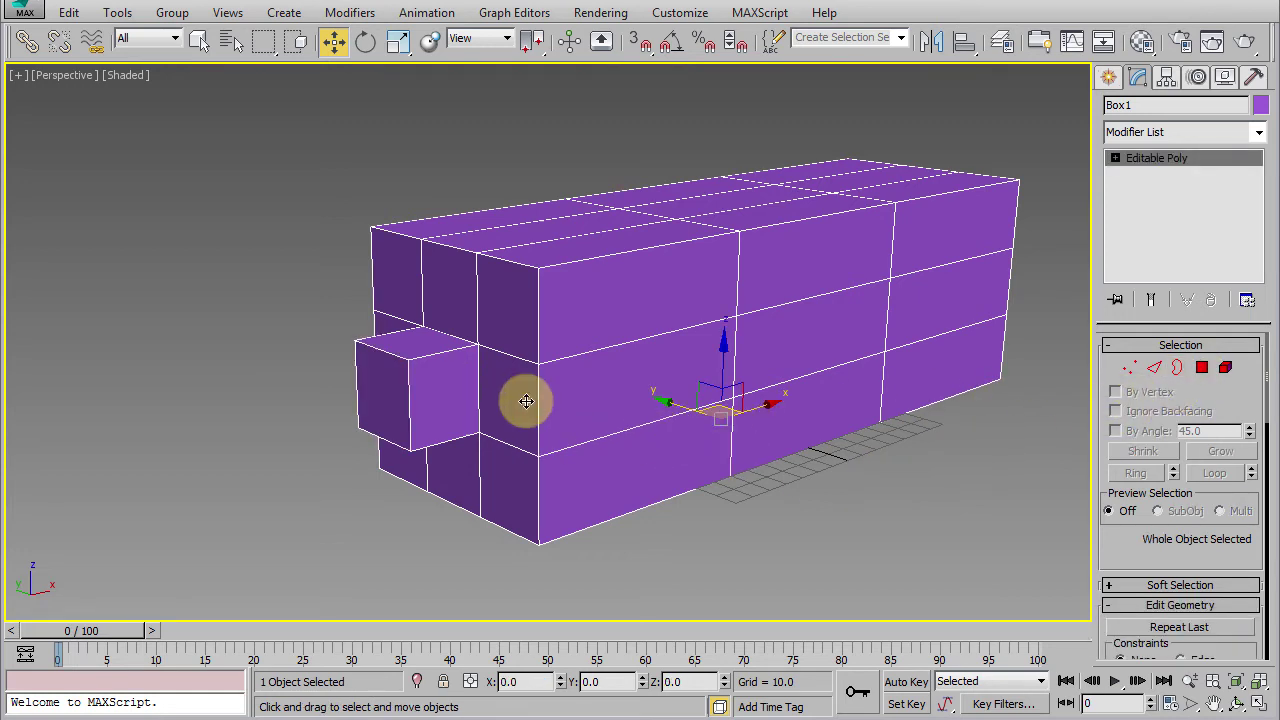
- Draw a small AutoGrid box, Box004, on the extruded block's face
{"action": "mouse_move", "coordinate": [566, 443]}
{"action": "middle_mouse_down", "text": "alt"}
{"action": "mouse_move", "coordinate": [449, 443]}
{"action": "mouse_move", "coordinate": [591, 450]}
{"action": "middle_mouse_up", "text": "alt"}
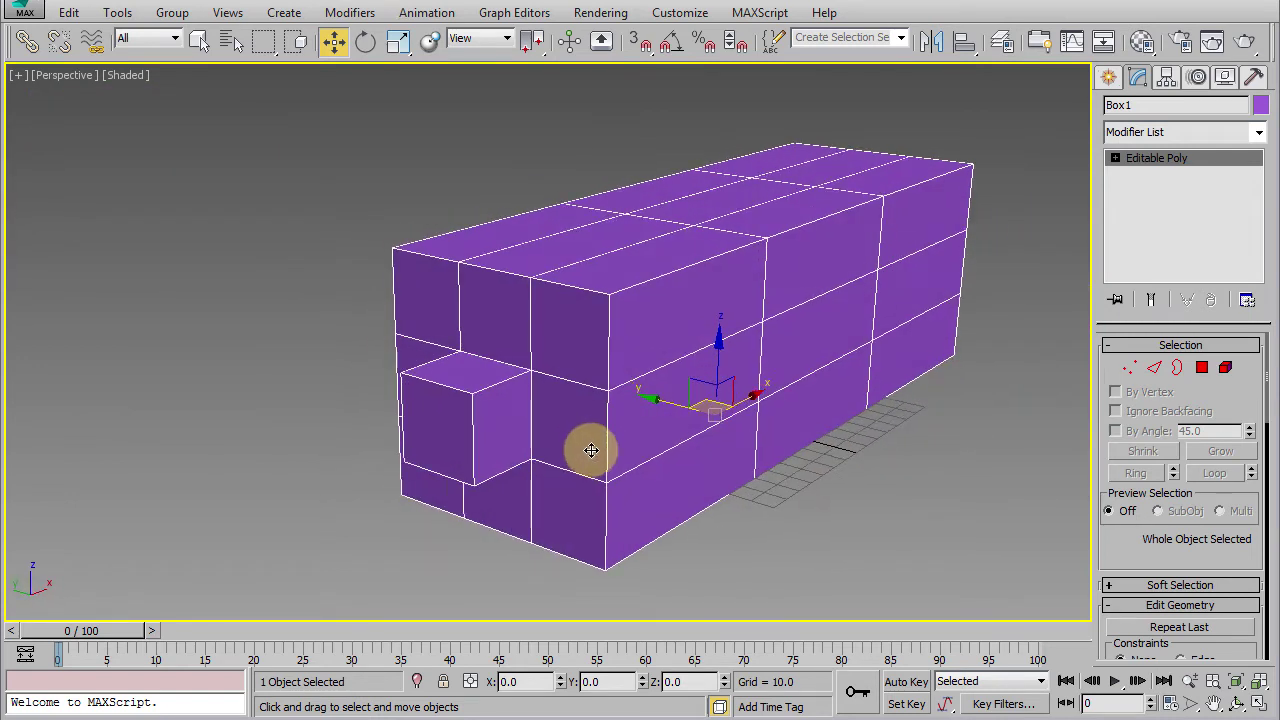
{"action": "left_click", "coordinate": [1107, 77]}
{"action": "left_click", "coordinate": [1072, 175]}
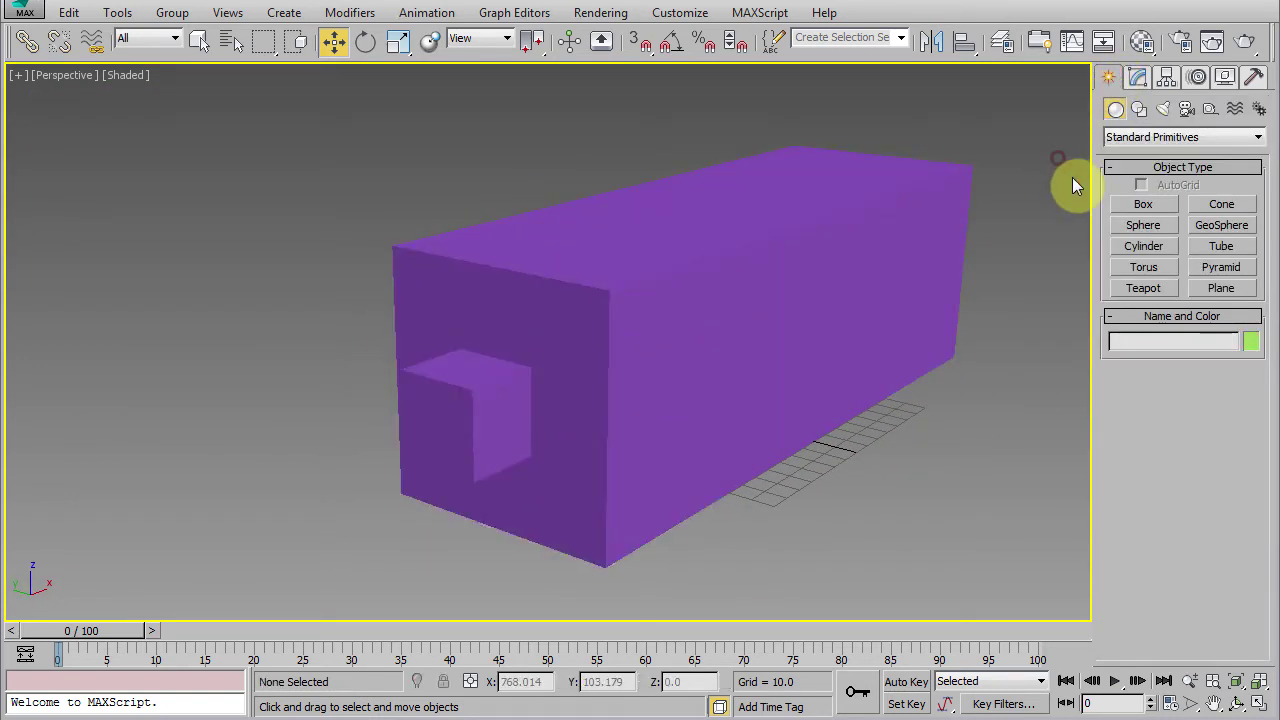
{"action": "left_click", "coordinate": [1143, 205]}
{"action": "left_click", "coordinate": [1142, 186]}
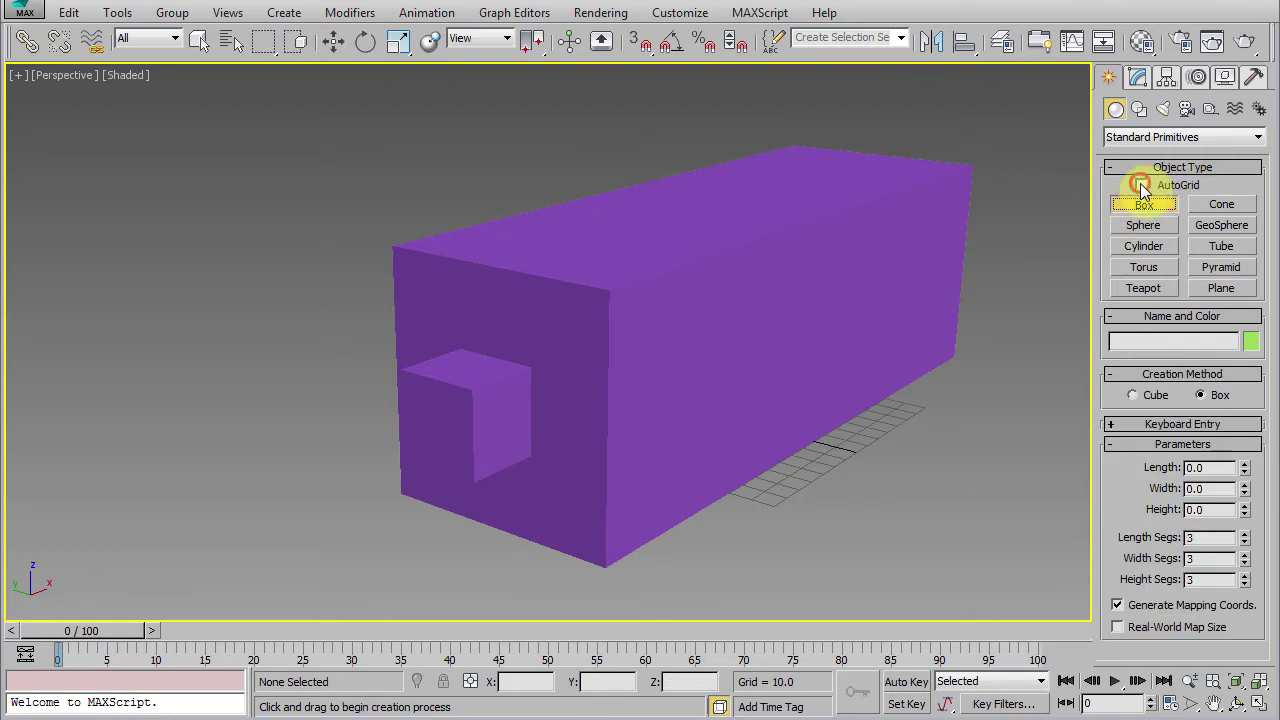
{"action": "left_click_drag", "start_coordinate": [557, 403], "coordinate": [523, 437]}
{"action": "left_click", "coordinate": [523, 437]}
{"action": "key", "text": "w"}
- Set Box004's height to 10 in its Modify parameters
{"action": "left_click", "coordinate": [1137, 77]}
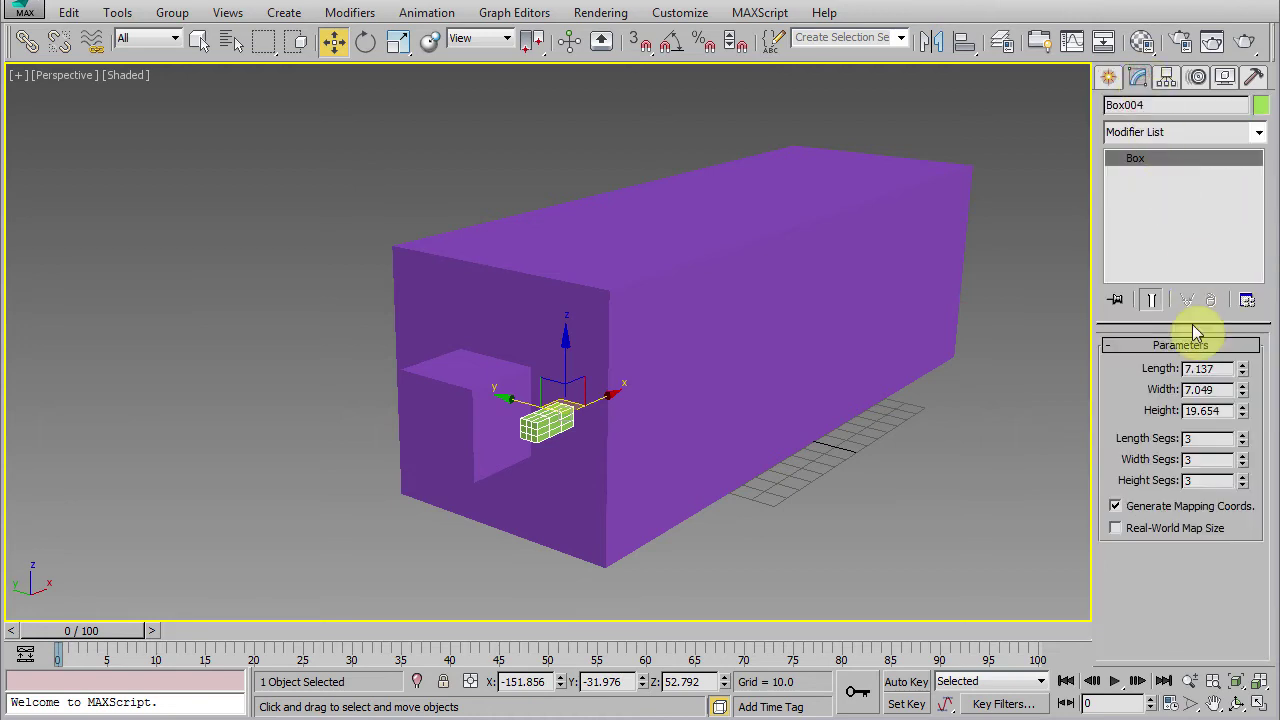
{"action": "double_click", "coordinate": [1200, 410]}
{"action": "type", "text": "10"}
{"action": "key", "text": "Return"}
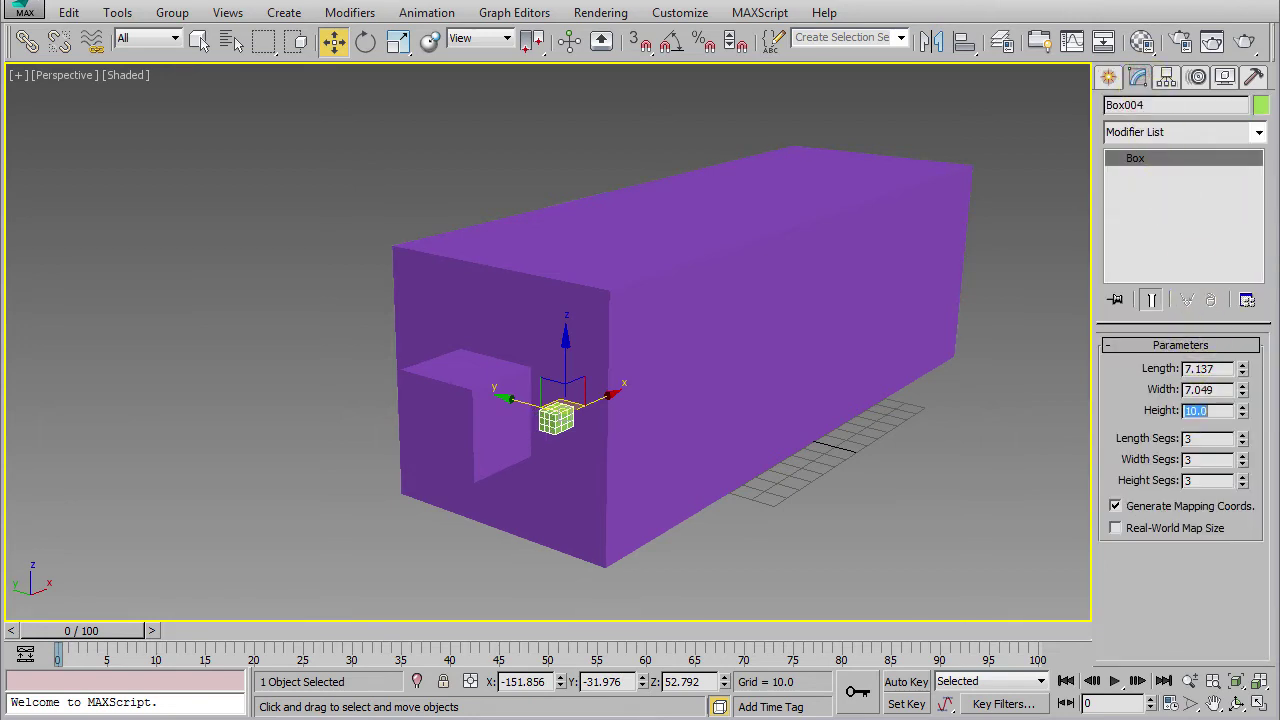
{"action": "mouse_move", "coordinate": [648, 426]}
{"action": "middle_mouse_down"}
{"action": "mouse_move", "coordinate": [711, 414]}
{"action": "mouse_move", "coordinate": [443, 364]}
{"action": "middle_mouse_up"}
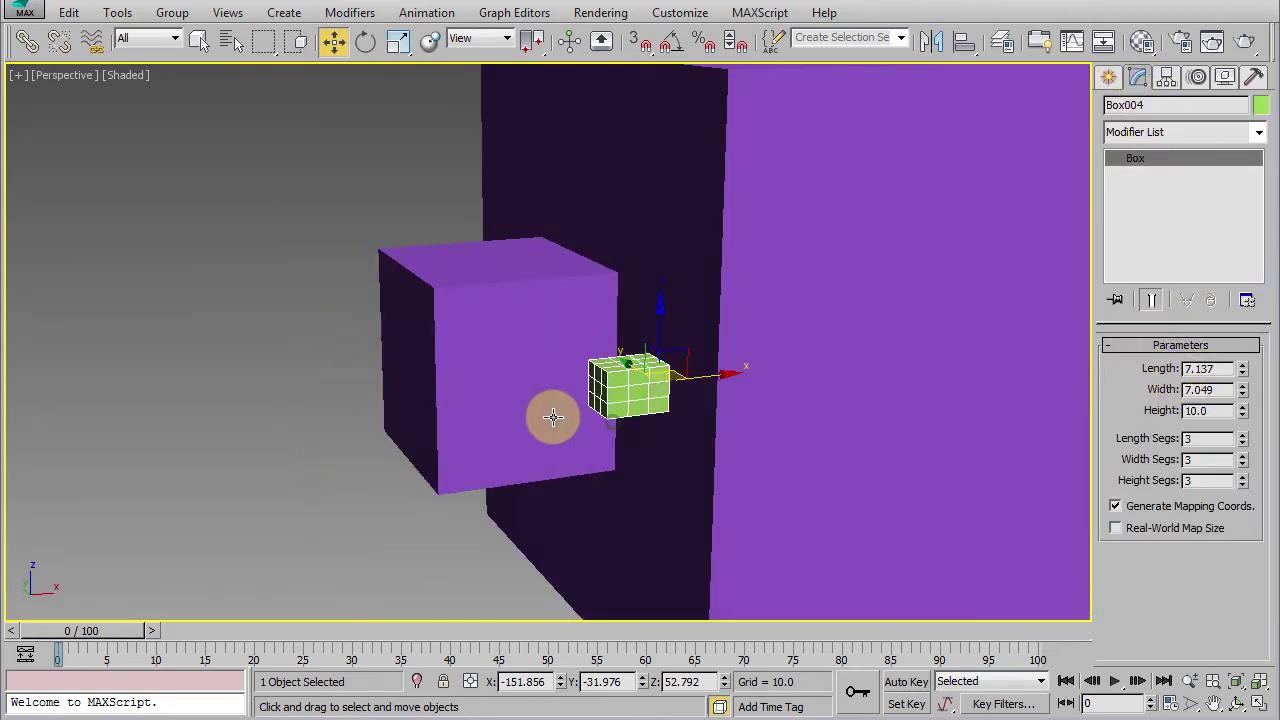
- Deselect Box004, bring the blue pillars into view, box-select the left pillars, then deselect
{"action": "left_click", "coordinate": [443, 364]}
{"action": "mouse_move", "coordinate": [480, 443]}
{"action": "middle_mouse_down", "text": "alt"}
{"action": "mouse_move", "coordinate": [547, 458]}
{"action": "mouse_move", "coordinate": [920, 434]}
{"action": "mouse_move", "coordinate": [503, 409]}
{"action": "mouse_move", "coordinate": [417, 443]}
{"action": "mouse_move", "coordinate": [615, 495]}
{"action": "mouse_move", "coordinate": [920, 432]}
{"action": "mouse_move", "coordinate": [360, 409]}
{"action": "mouse_move", "coordinate": [588, 214]}
{"action": "middle_mouse_up", "text": "alt"}
{"action": "scroll", "coordinate": [664, 504], "scroll_direction": "down", "scroll_amount": 2}
{"action": "left_click_drag", "start_coordinate": [588, 214], "coordinate": [343, 357]}
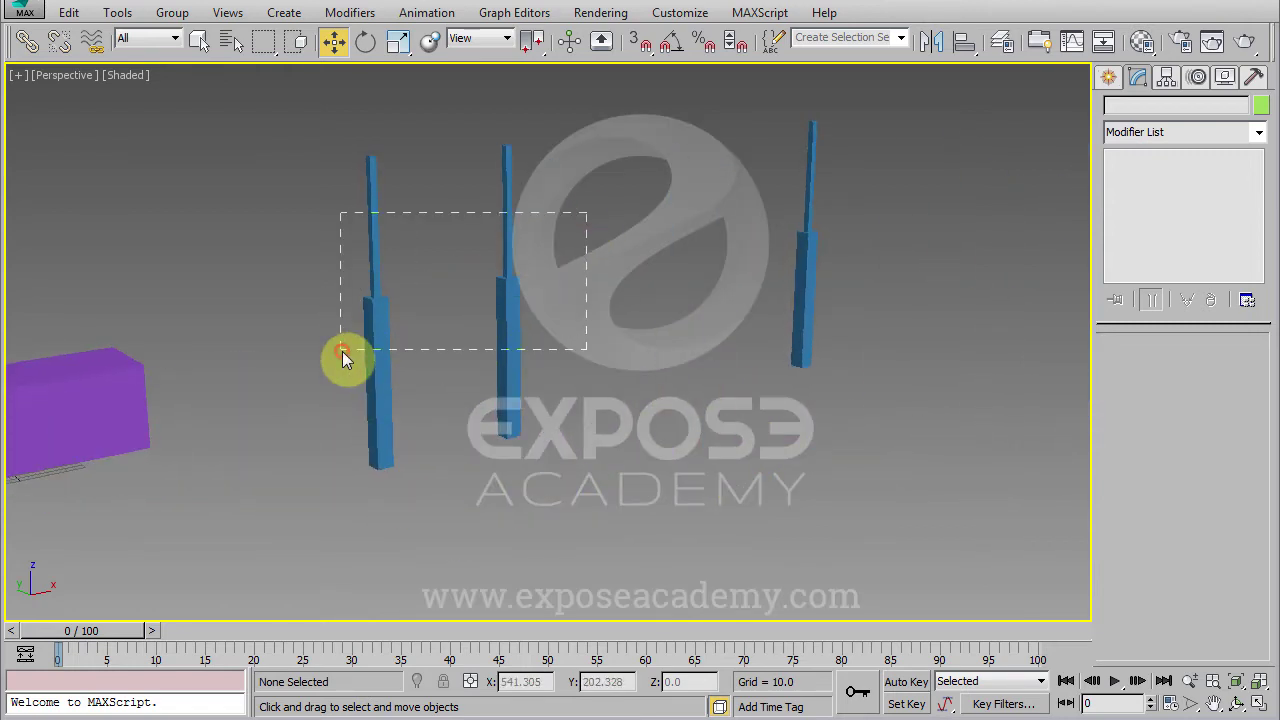
{"action": "scroll", "coordinate": [374, 368], "scroll_direction": "up", "scroll_amount": 3}
{"action": "mouse_move", "coordinate": [574, 414]}
{"action": "middle_mouse_down", "text": "alt"}
{"action": "mouse_move", "coordinate": [549, 397]}
{"action": "mouse_move", "coordinate": [533, 415]}
{"action": "middle_mouse_up", "text": "alt"}
{"action": "left_click", "coordinate": [533, 405]}
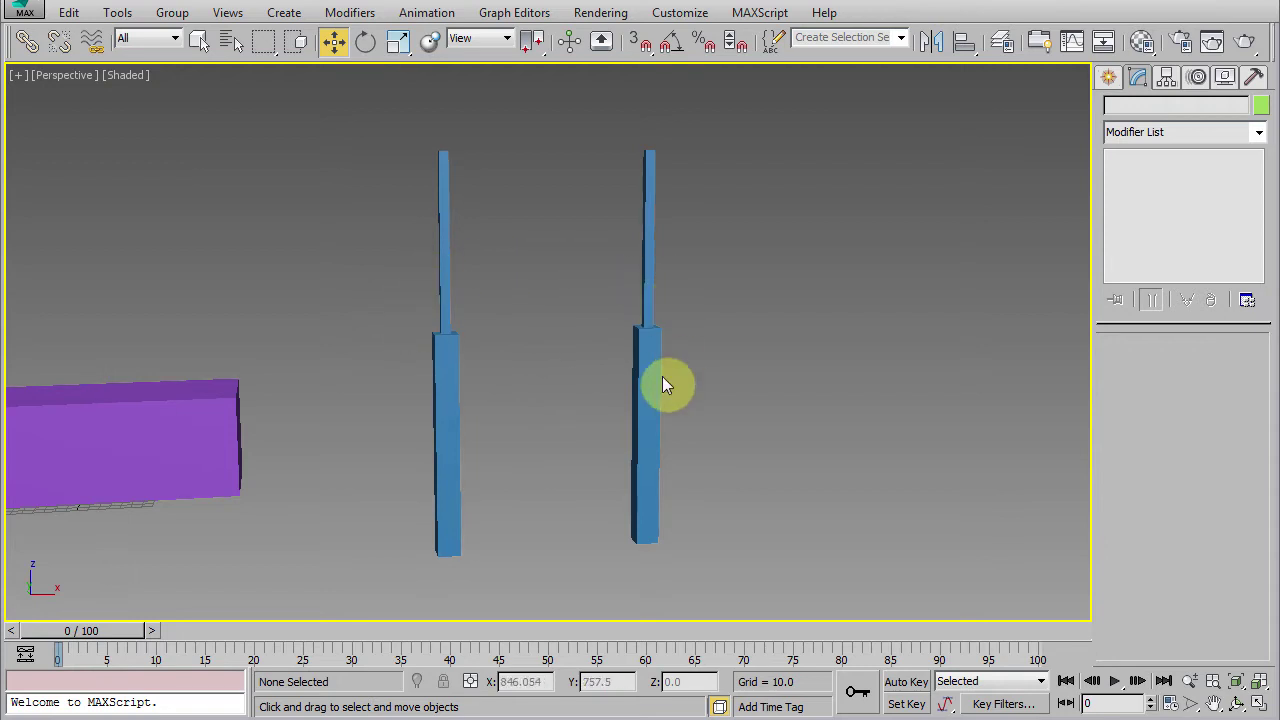
- Link the upper pieces child_a and child_b to the pillars and nudge Parent_a slightly right
{"action": "left_click", "coordinate": [27, 40]}
{"action": "left_click", "coordinate": [441, 310]}
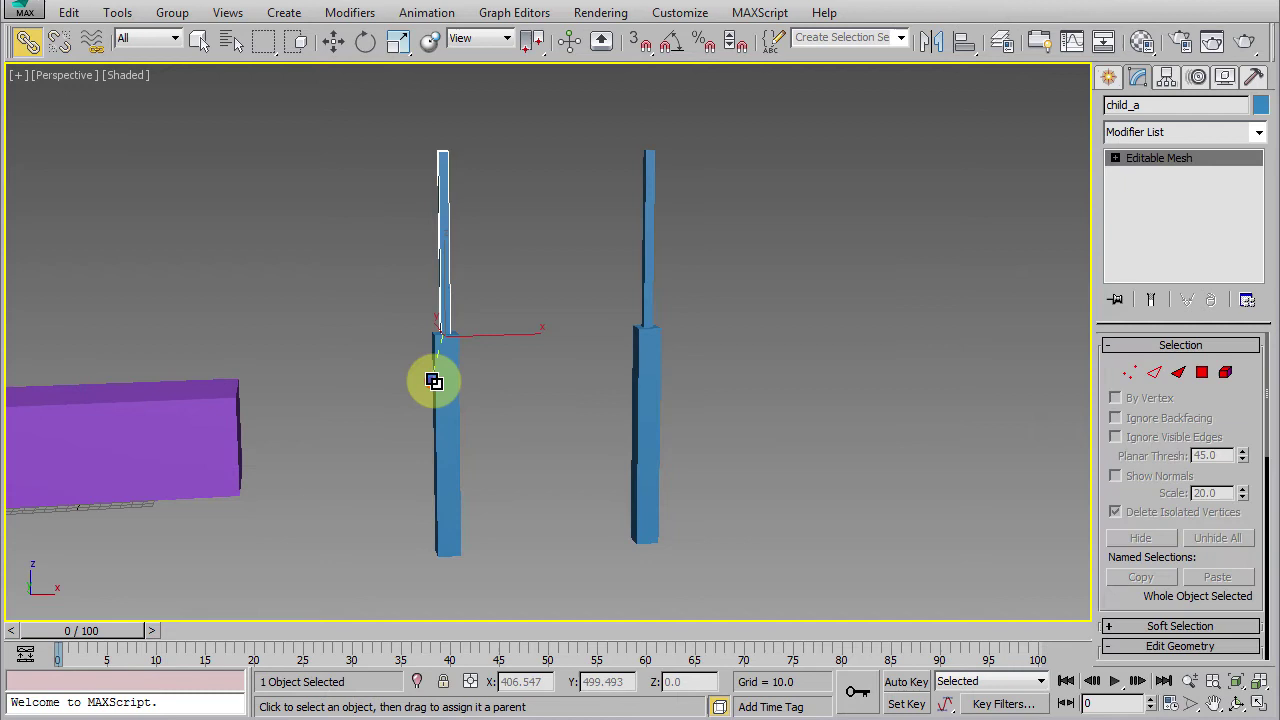
{"action": "left_click", "coordinate": [650, 277]}
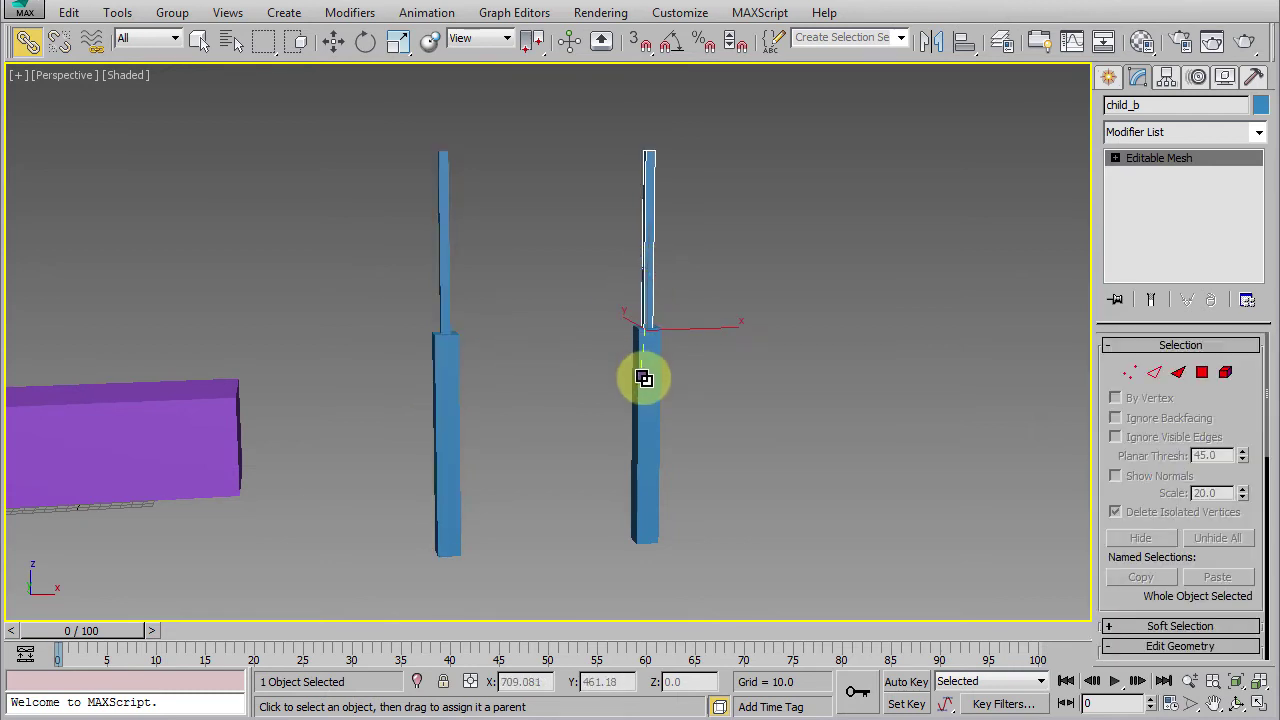
{"action": "right_click", "coordinate": [612, 365]}
{"action": "left_click", "coordinate": [605, 350]}
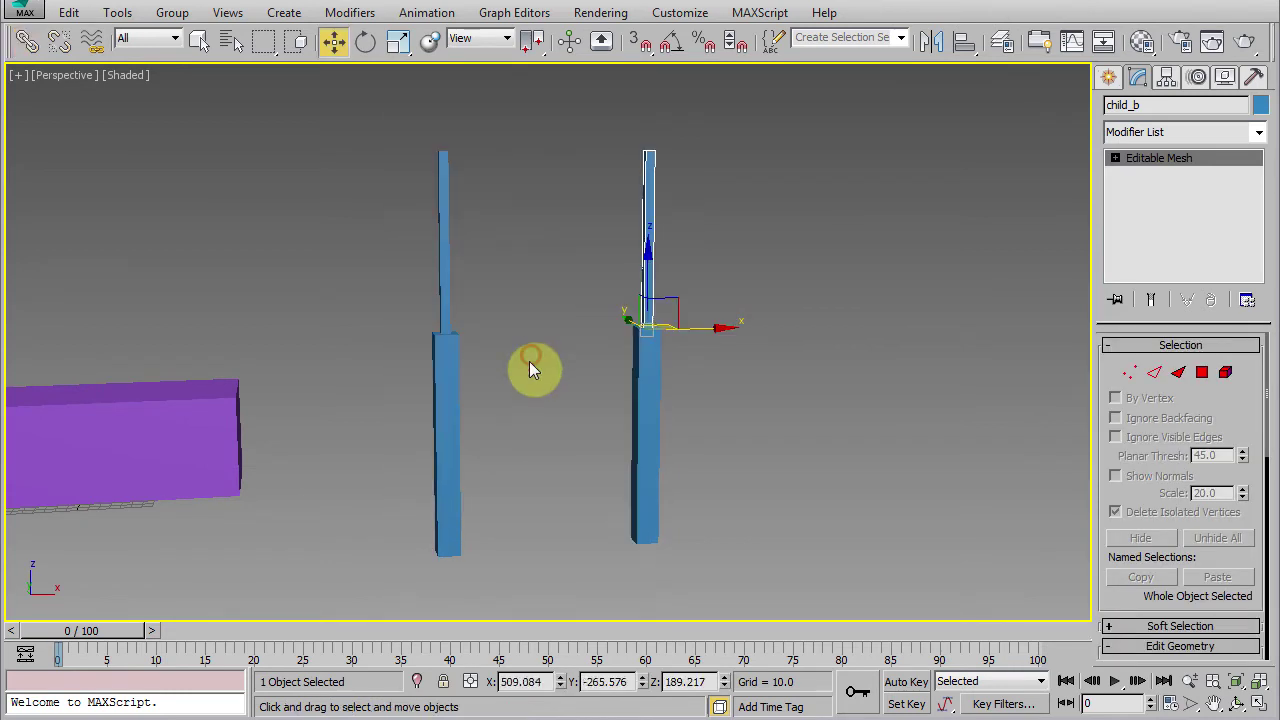
{"action": "left_click", "coordinate": [455, 444]}
{"action": "left_click_drag", "start_coordinate": [503, 549], "coordinate": [510, 549]}
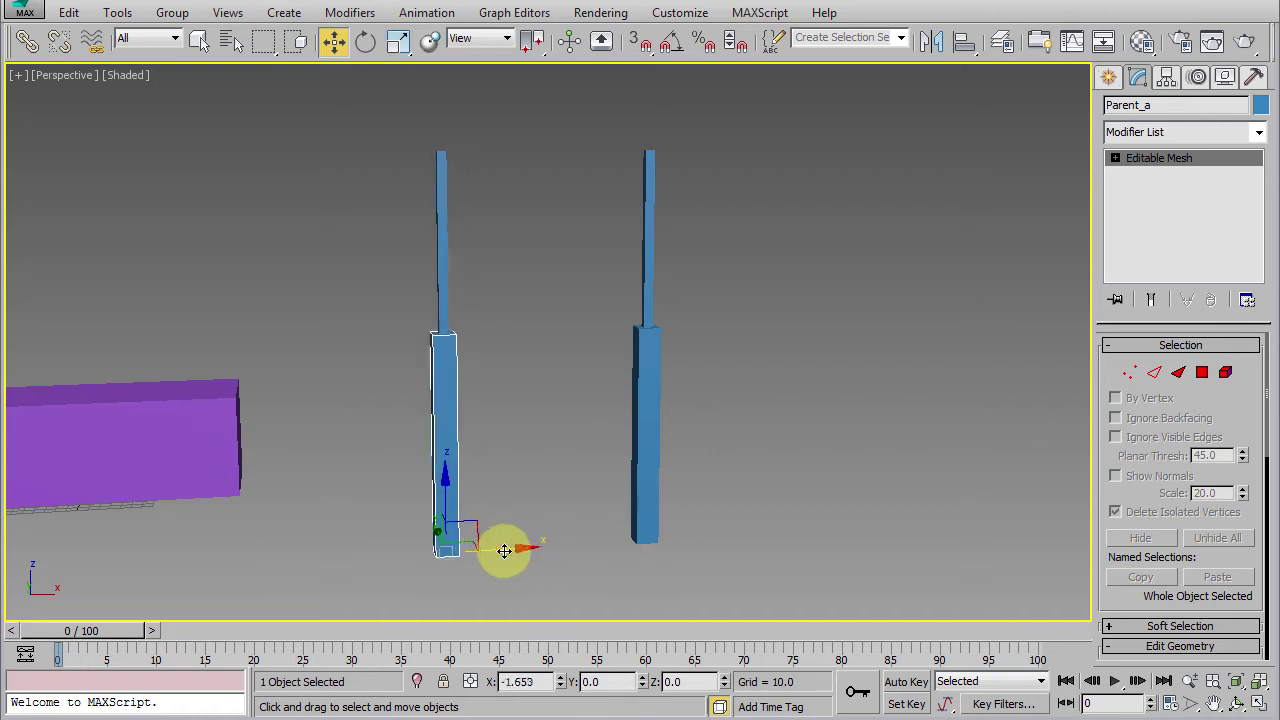
{"action": "left_click", "coordinate": [643, 525]}
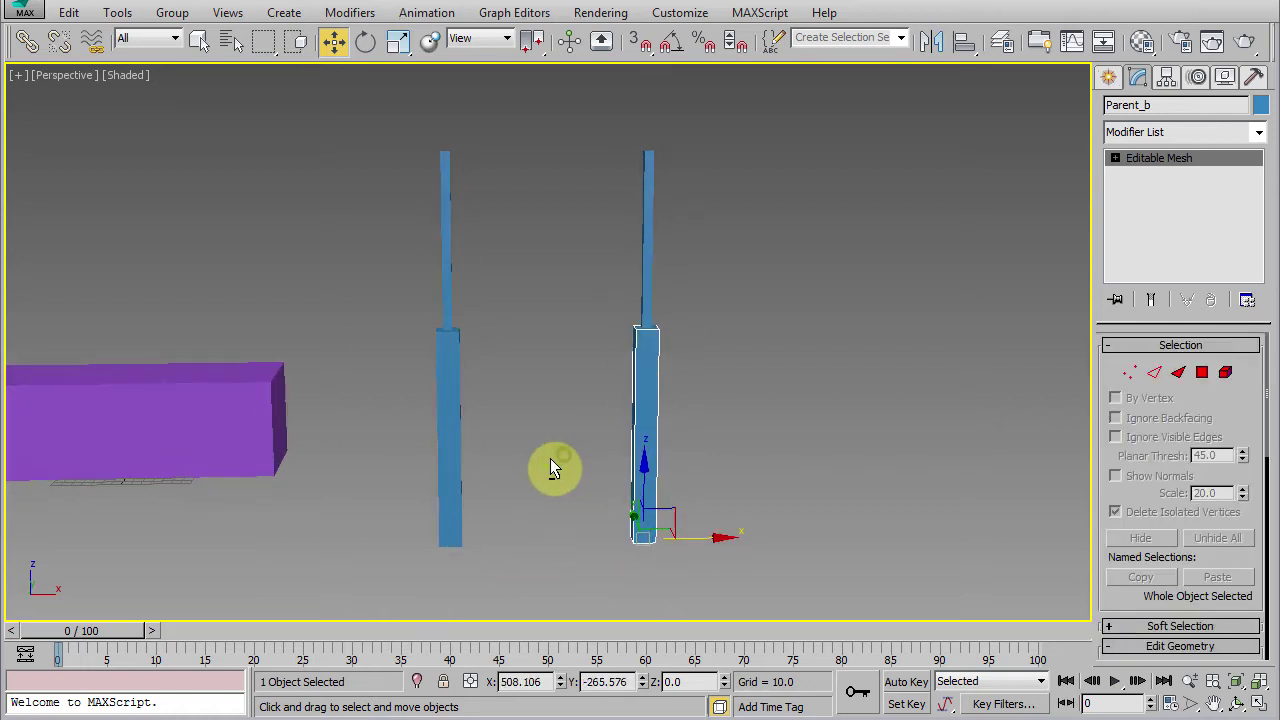
- Rotate child_a and child_b up and to the left, leaving child_b skewed
{"action": "left_click", "coordinate": [447, 272]}
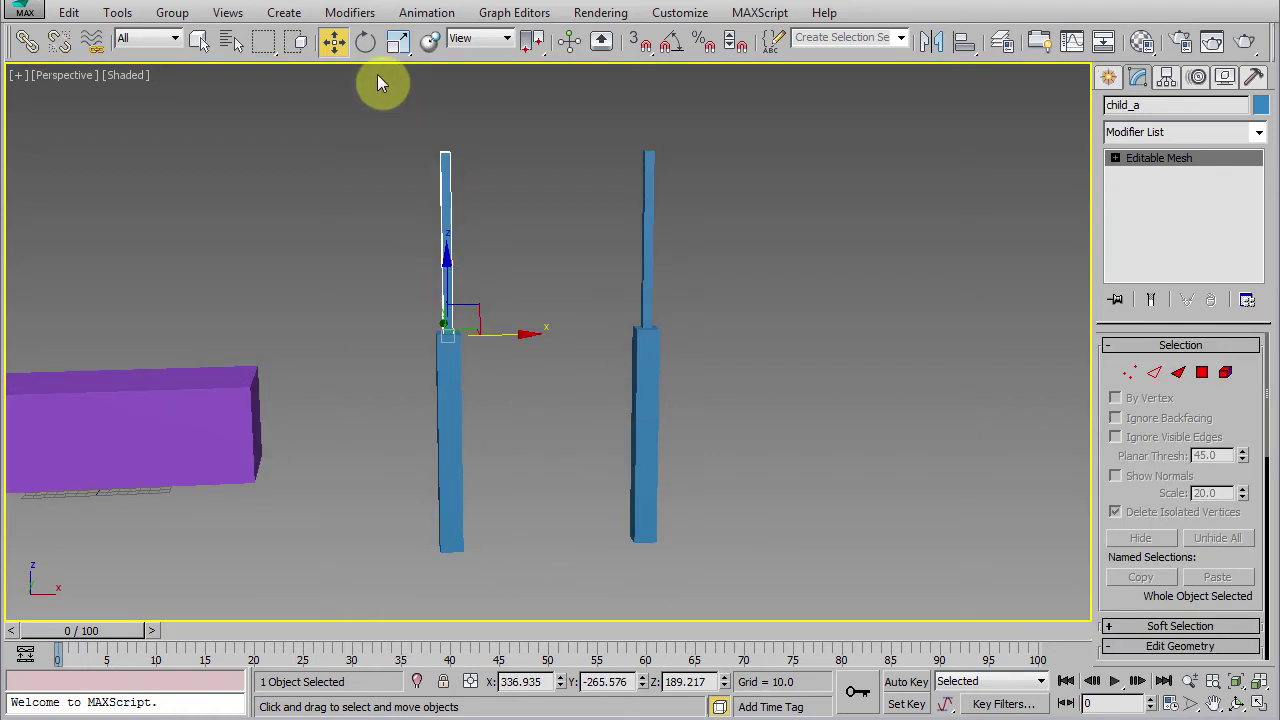
{"action": "left_click", "coordinate": [365, 41]}
{"action": "left_click_drag", "start_coordinate": [497, 279], "coordinate": [391, 237]}
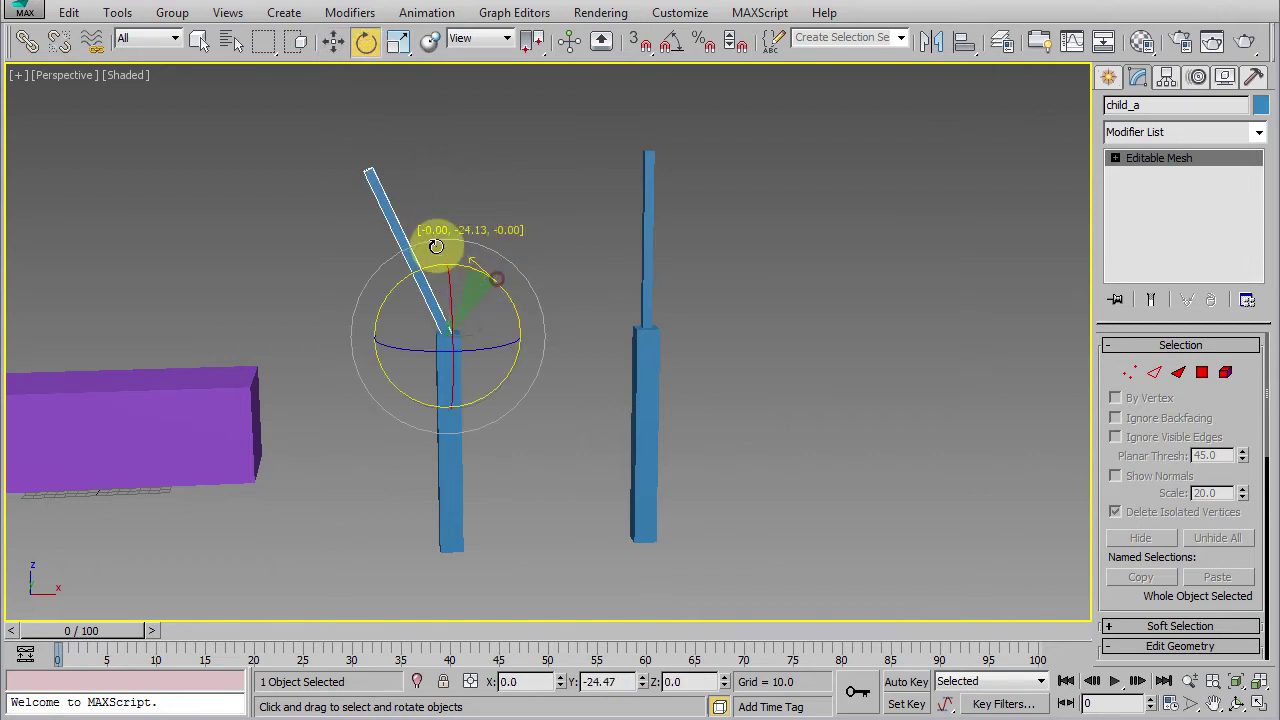
{"action": "left_click", "coordinate": [643, 300]}
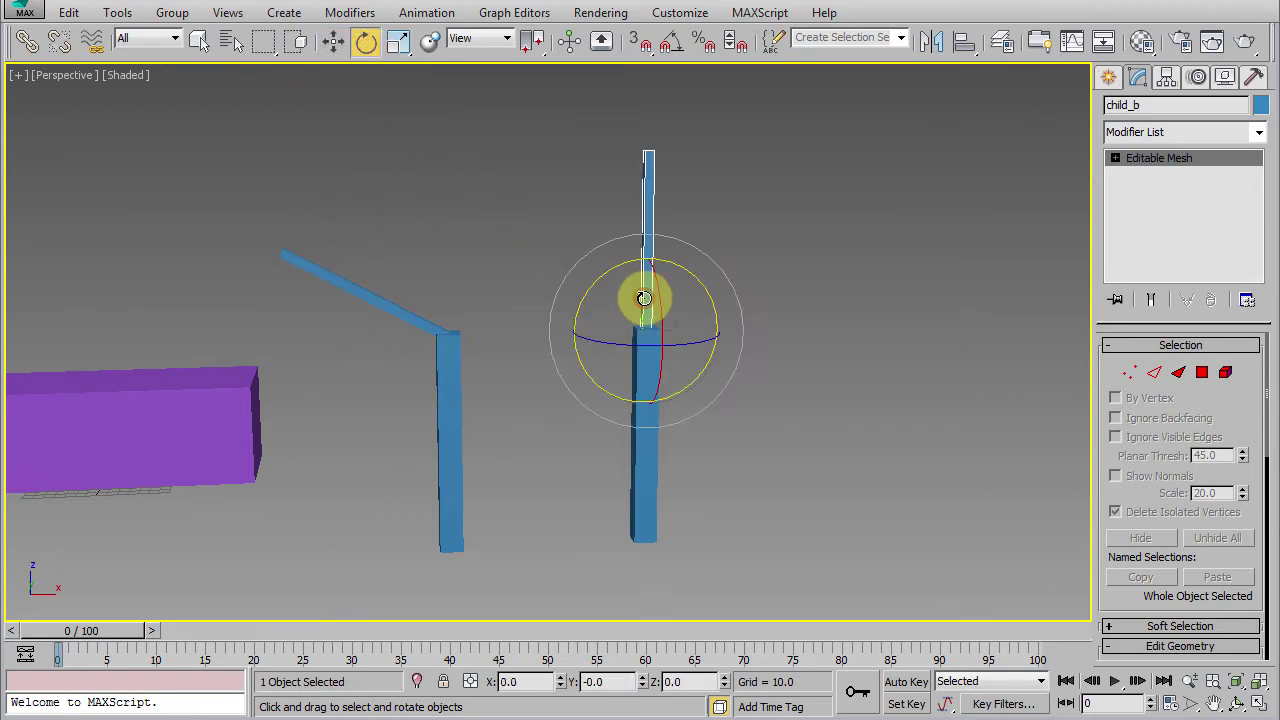
{"action": "mouse_move", "coordinate": [697, 277]}
{"action": "left_mouse_down"}
{"action": "mouse_move", "coordinate": [633, 240]}
{"action": "mouse_move", "coordinate": [528, 251]}
{"action": "left_mouse_up"}
{"action": "mouse_move", "coordinate": [541, 452]}
{"action": "middle_mouse_down", "text": "alt"}
{"action": "mouse_move", "coordinate": [457, 491]}
{"action": "mouse_move", "coordinate": [549, 471]}
{"action": "mouse_move", "coordinate": [563, 452]}
{"action": "middle_mouse_up", "text": "alt"}
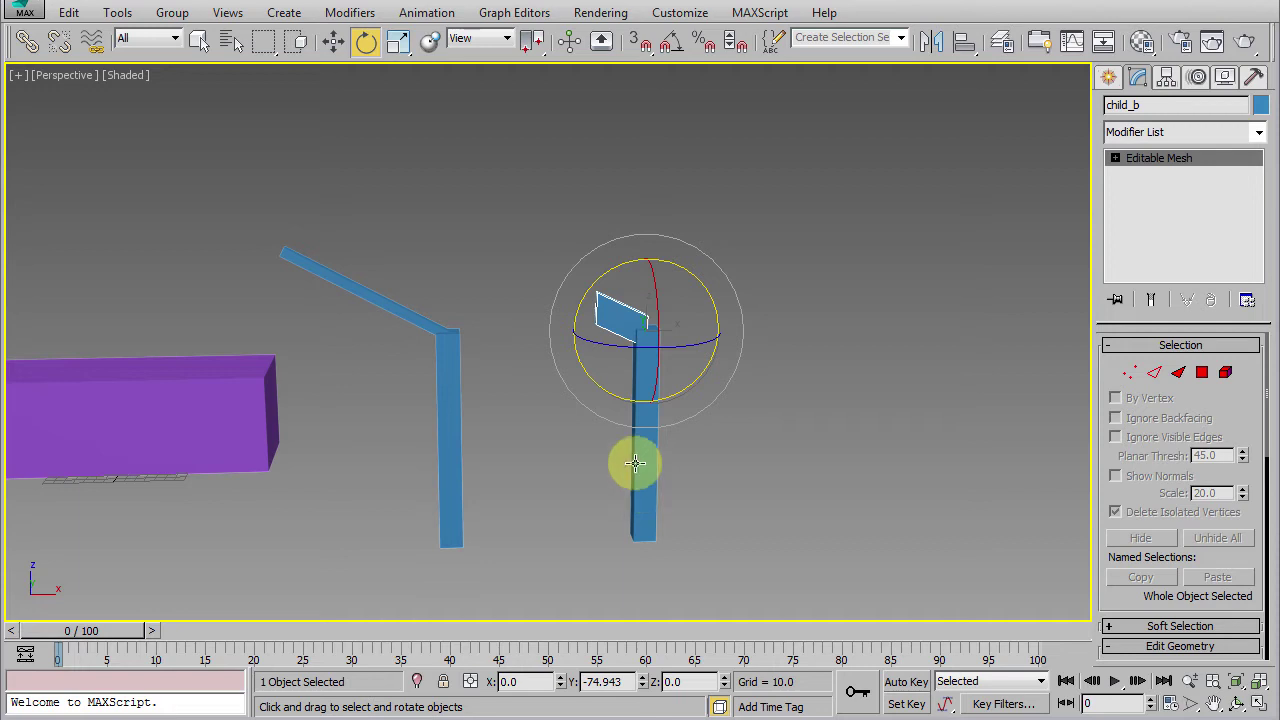
{"action": "left_click", "coordinate": [394, 49]}
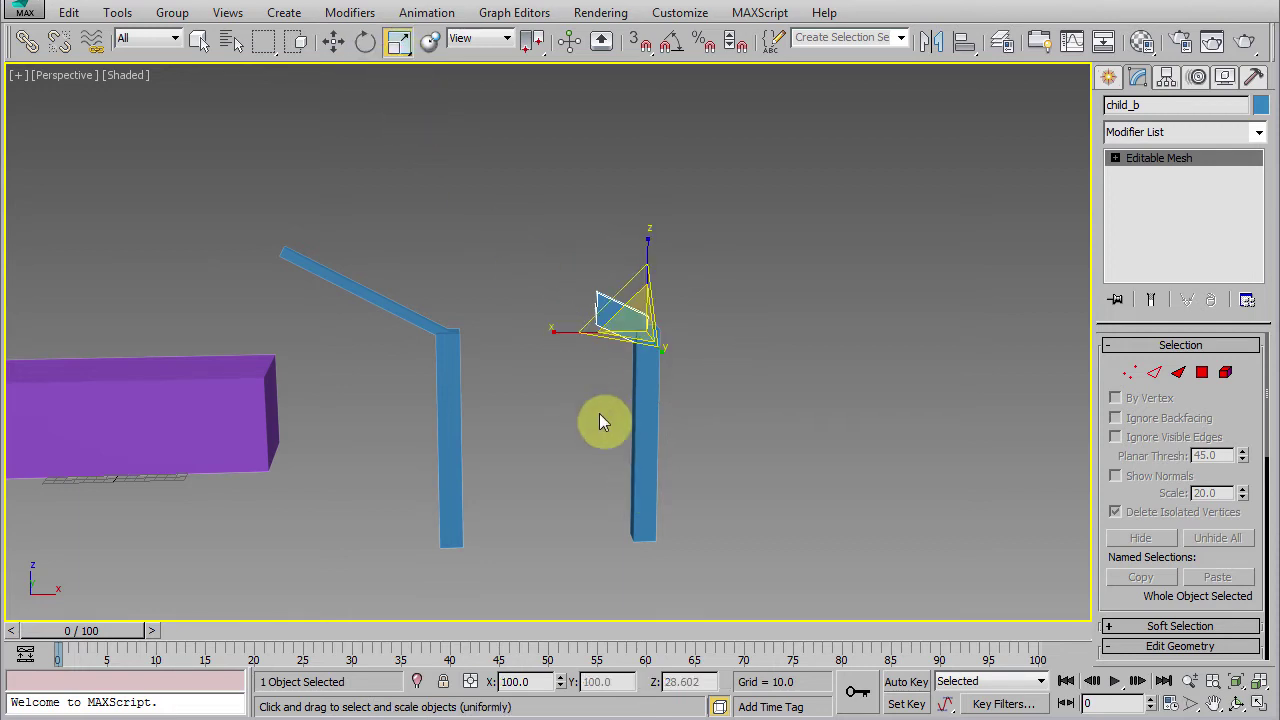
- Select the lower right pillar Parent_b with the Scale tool active
{"action": "left_click", "coordinate": [634, 414]}
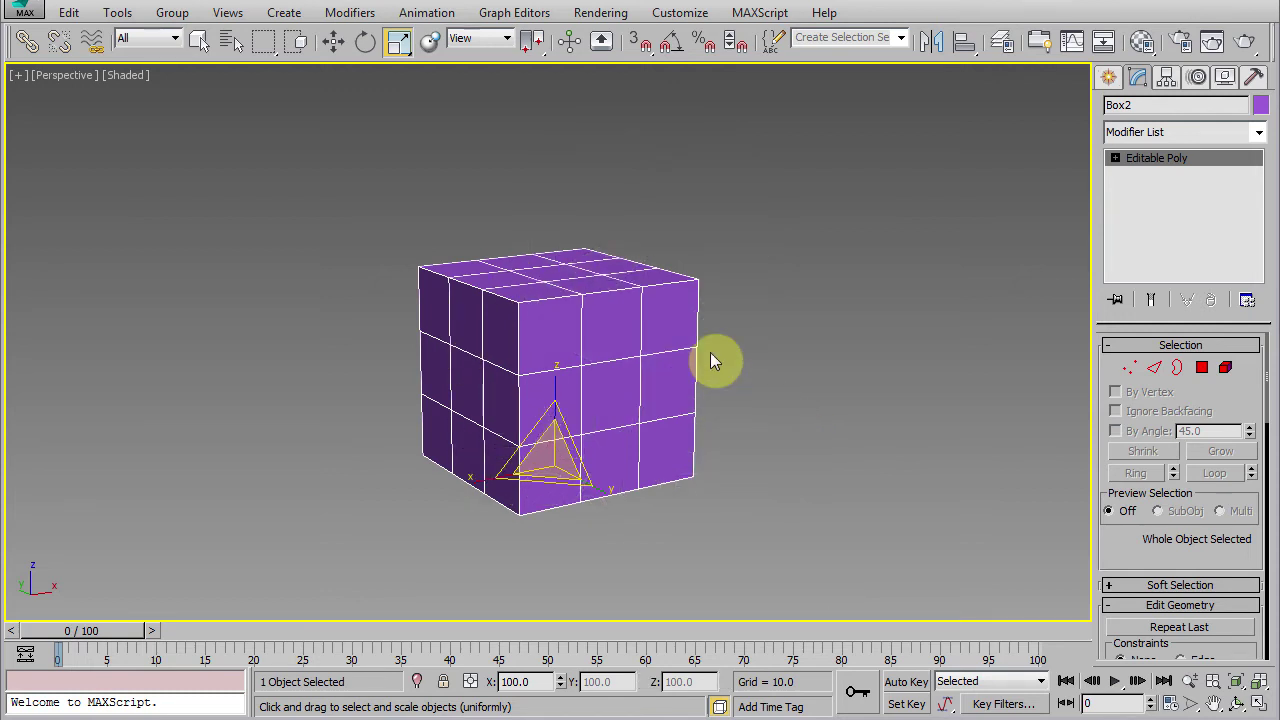
- In Element mode, select all 54 polygons of Box2 and stretch them along X
{"action": "middle_click_drag", "start_coordinate": [737, 423], "coordinate": [768, 428]}
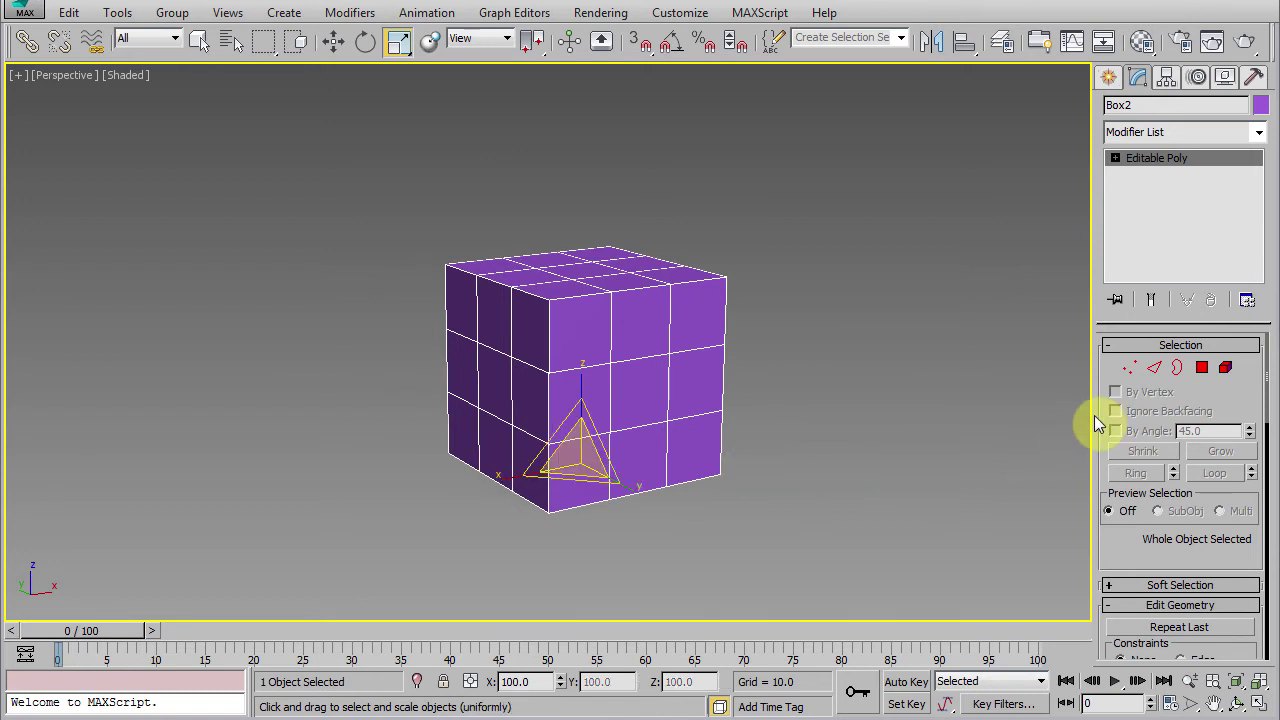
{"action": "left_click", "coordinate": [1226, 369]}
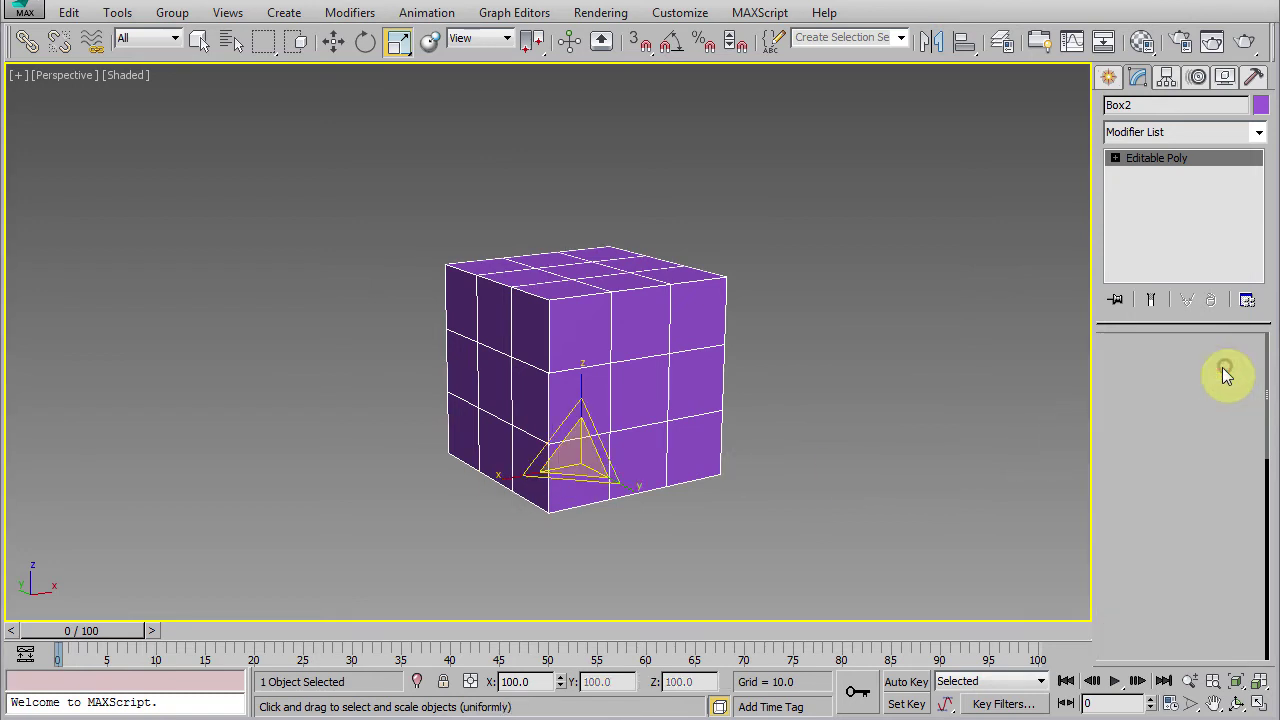
{"action": "left_click", "coordinate": [670, 385]}
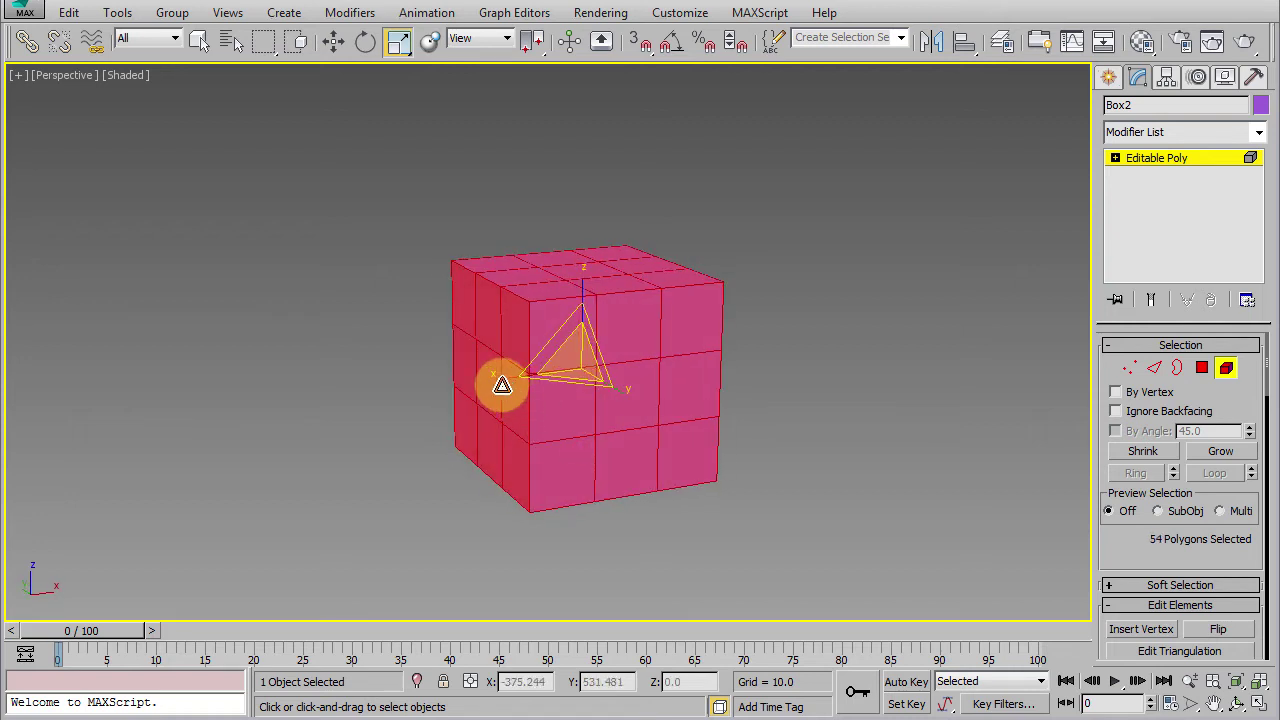
{"action": "left_click_drag", "start_coordinate": [498, 383], "coordinate": [317, 394]}
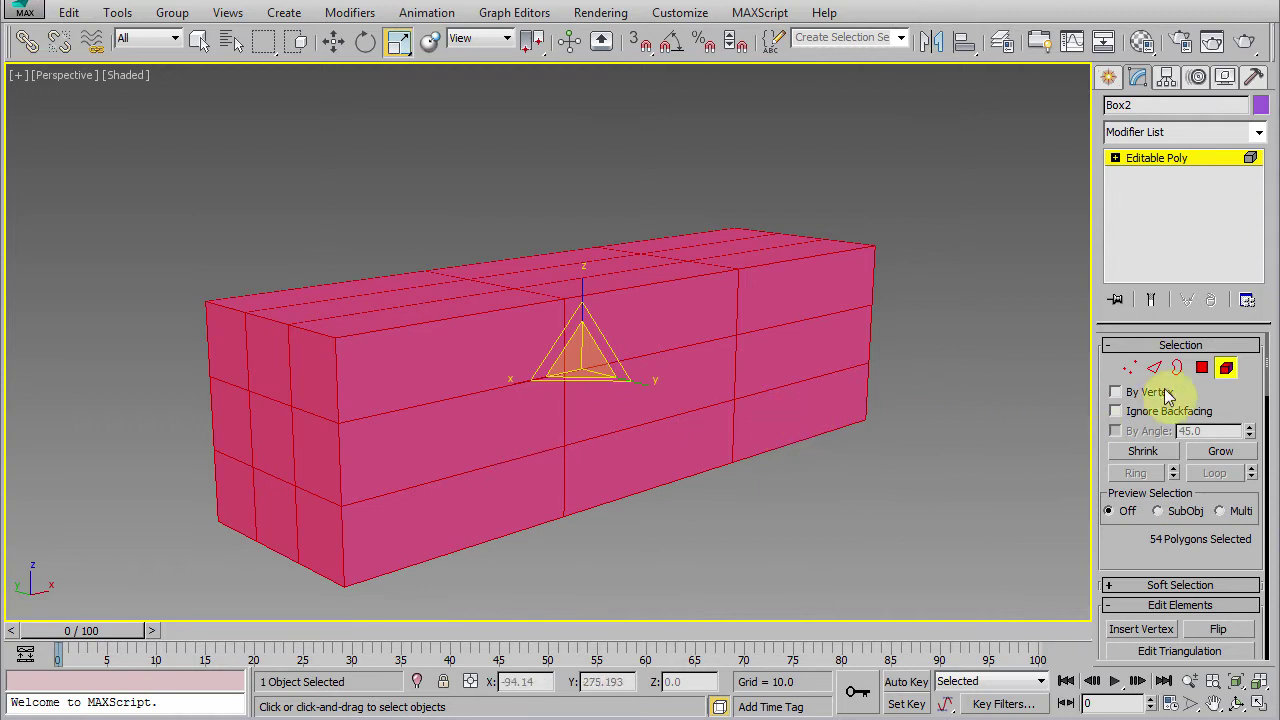
{"action": "left_click", "coordinate": [1227, 368]}
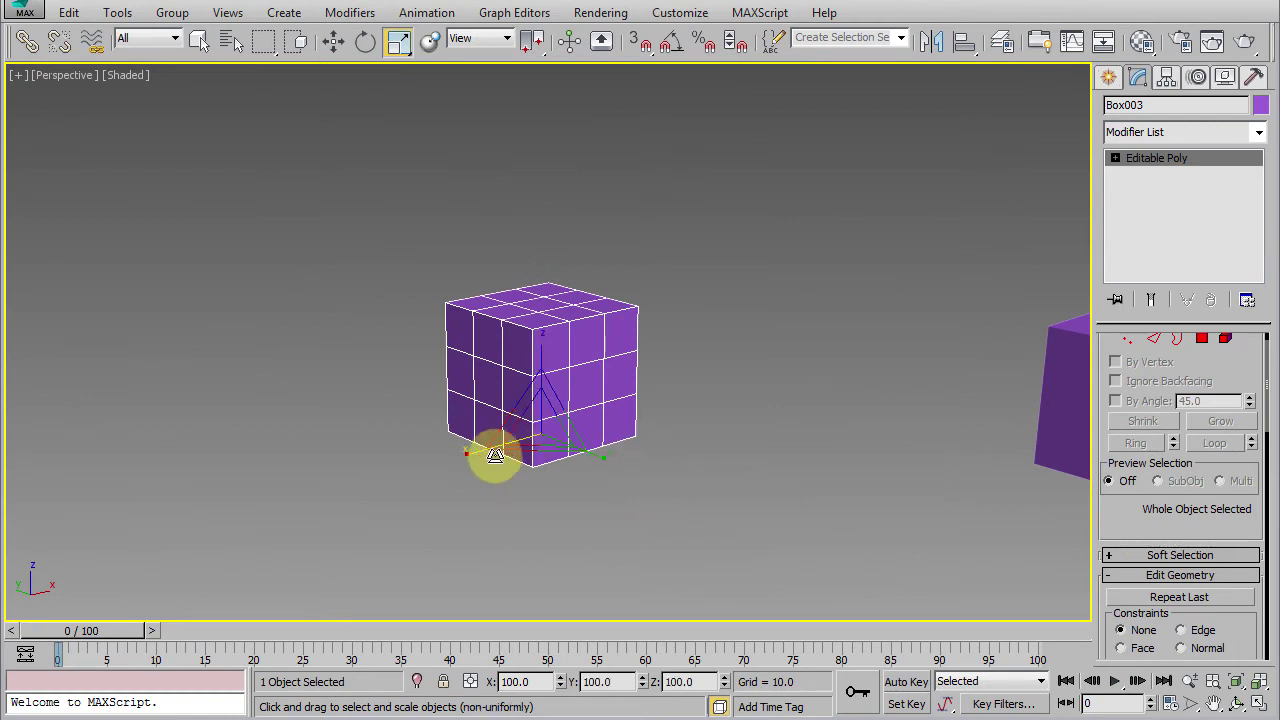
- Stretch Box003 along its X axis to 463.015% scale
{"action": "left_click_drag", "start_coordinate": [469, 456], "coordinate": [229, 506]}
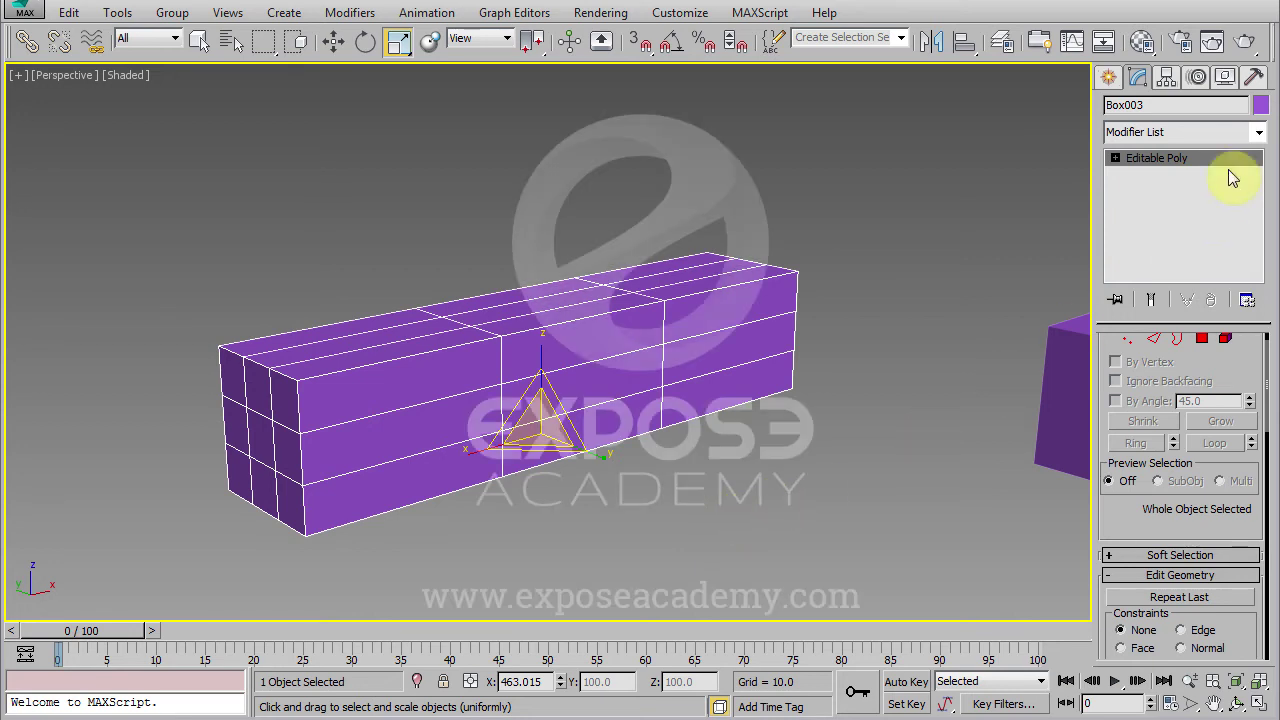
- Apply Reset XForm's Reset Selected to Box003 and view the XForm modifier in its stack
{"action": "left_click", "coordinate": [1254, 79]}
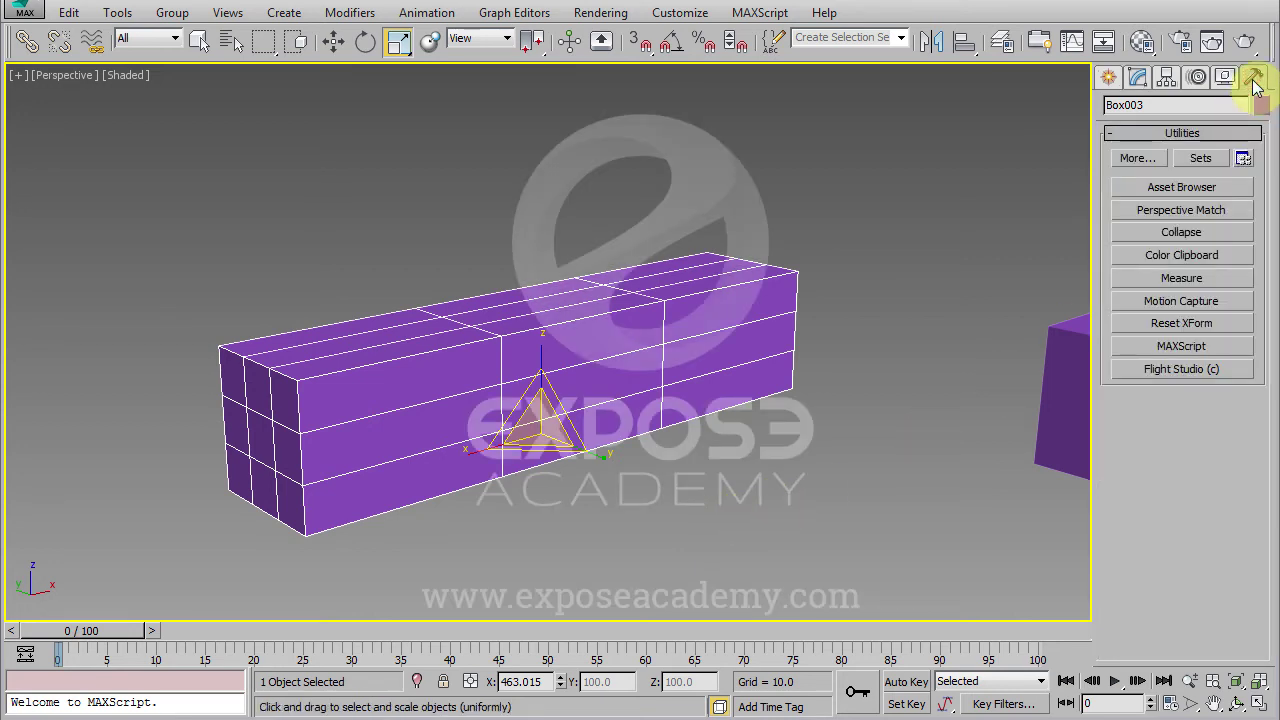
{"action": "left_click", "coordinate": [1158, 330]}
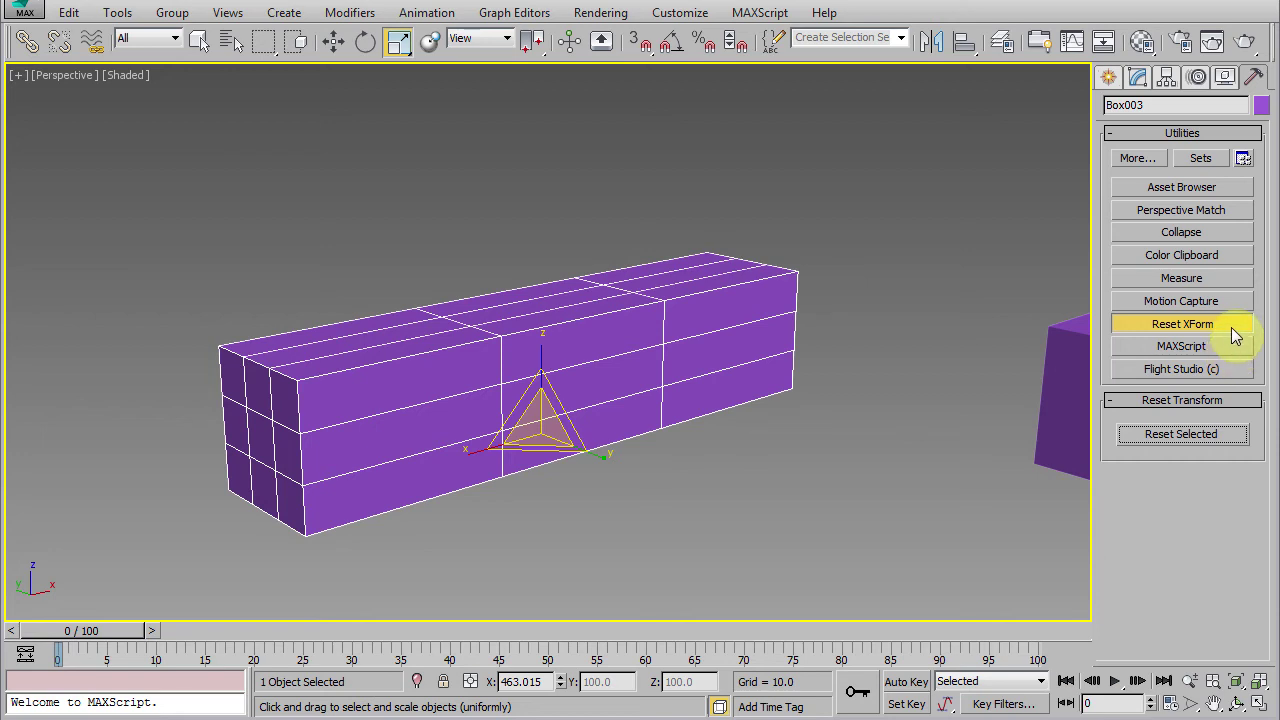
{"action": "left_click", "coordinate": [1159, 437]}
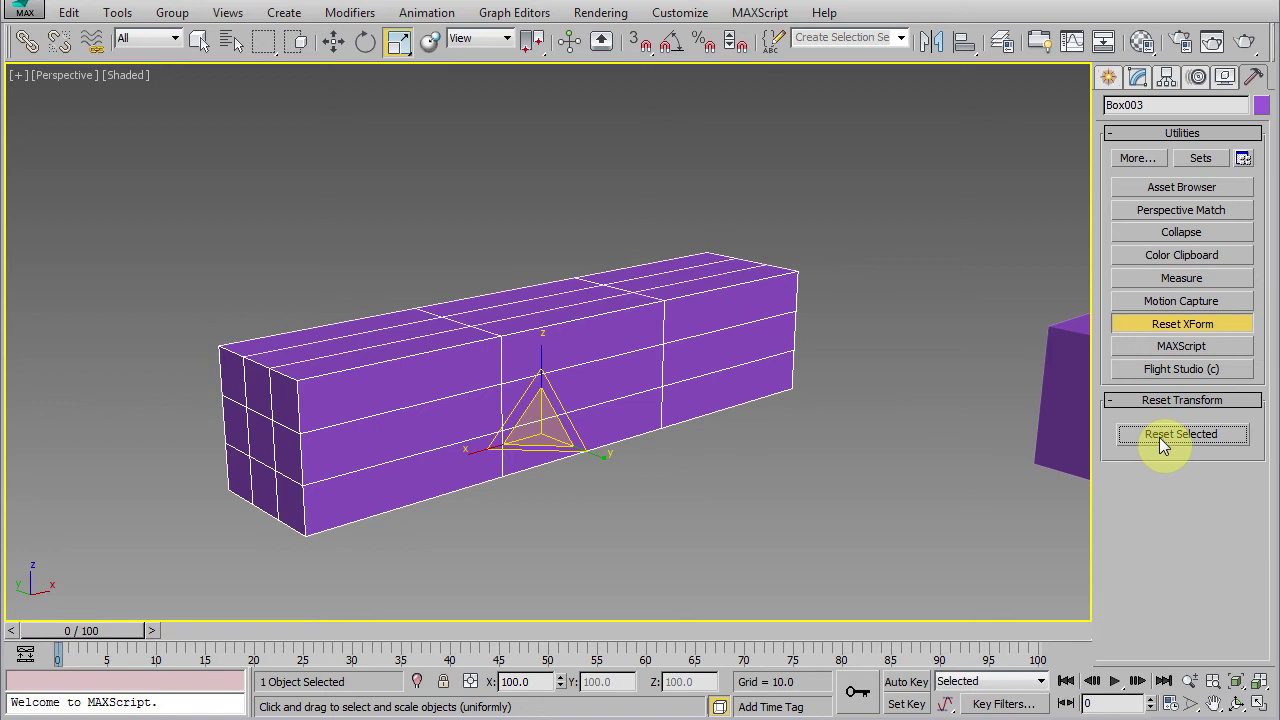
{"action": "left_click", "coordinate": [1138, 80]}
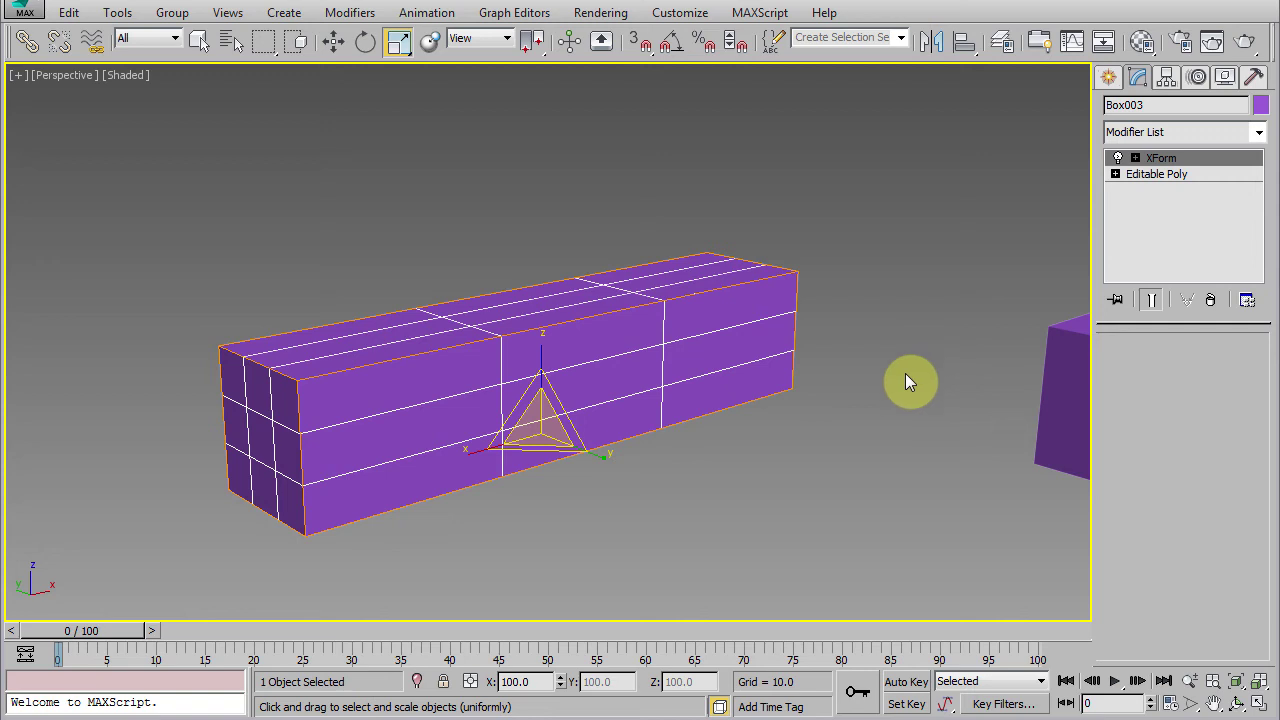
- Collapse Box003's XForm modifier by converting the purple box to an Editable Poly
{"action": "right_click", "coordinate": [719, 386]}
{"action": "mouse_move", "coordinate": [775, 587]}
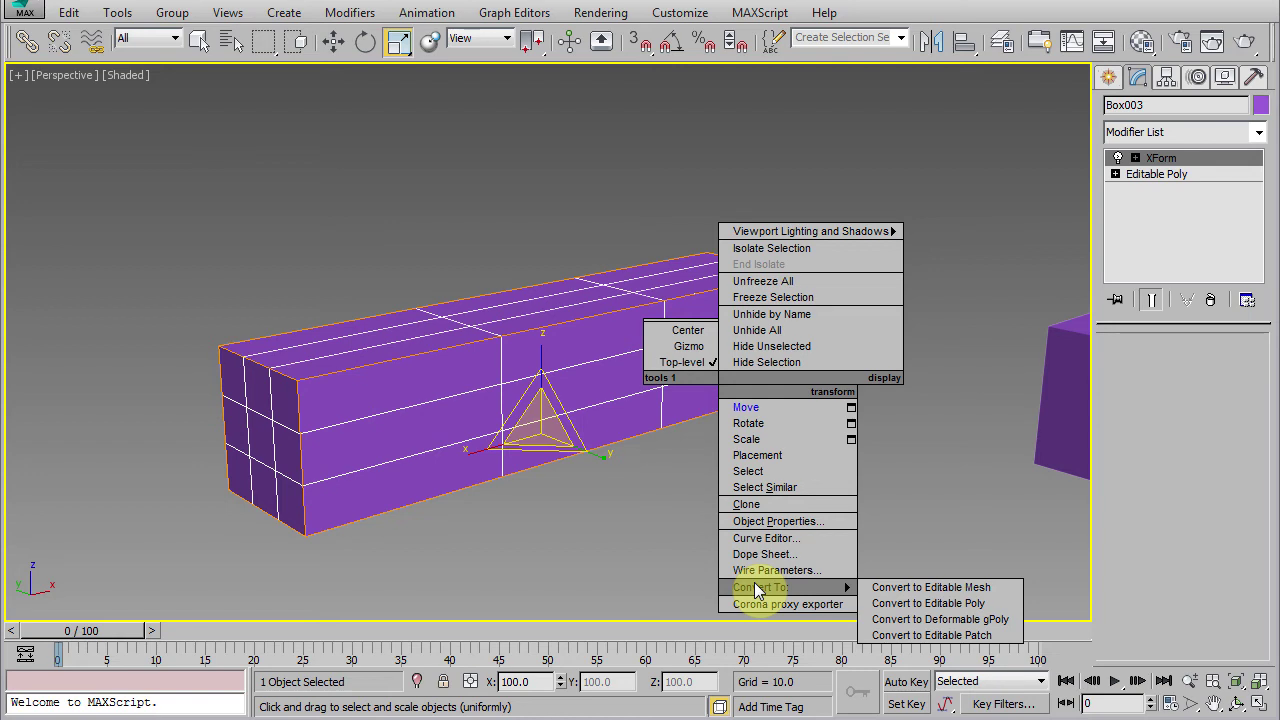
{"action": "left_click", "coordinate": [909, 612]}
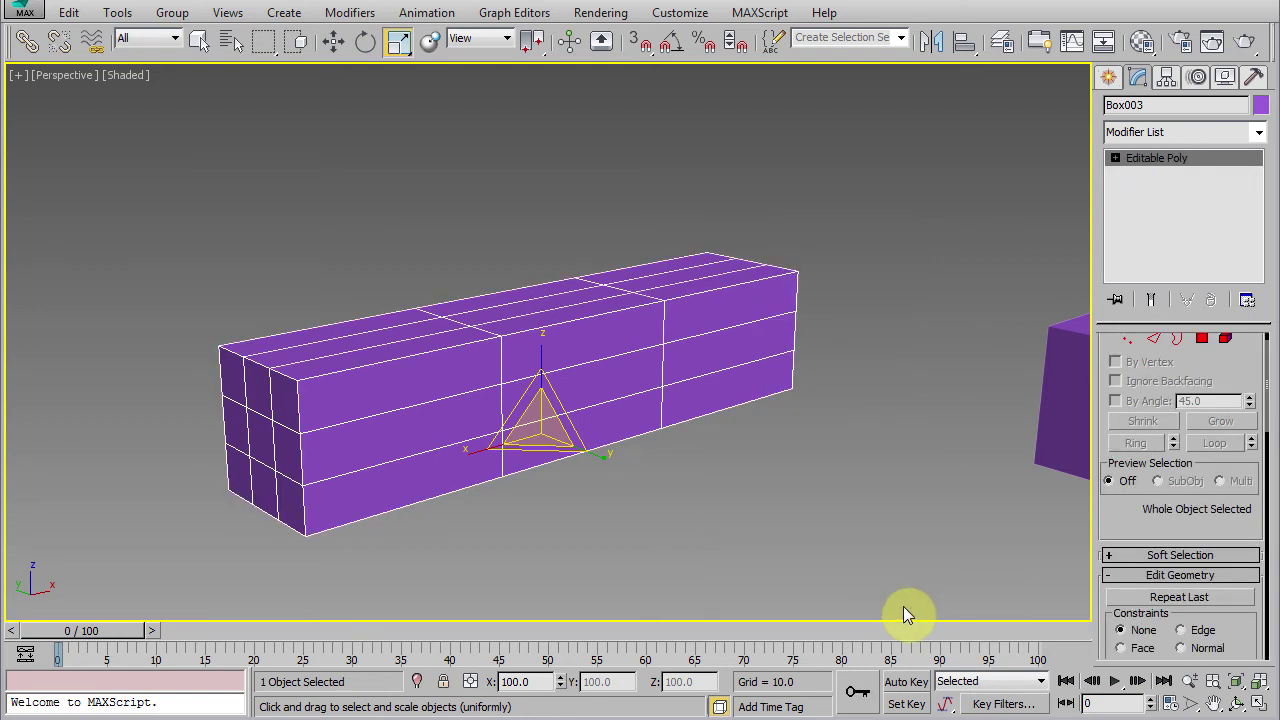
{"action": "mouse_move", "coordinate": [684, 528]}
{"action": "middle_mouse_down", "text": "alt"}
{"action": "mouse_move", "coordinate": [719, 526]}
{"action": "mouse_move", "coordinate": [690, 529]}
{"action": "middle_mouse_up", "text": "alt"}
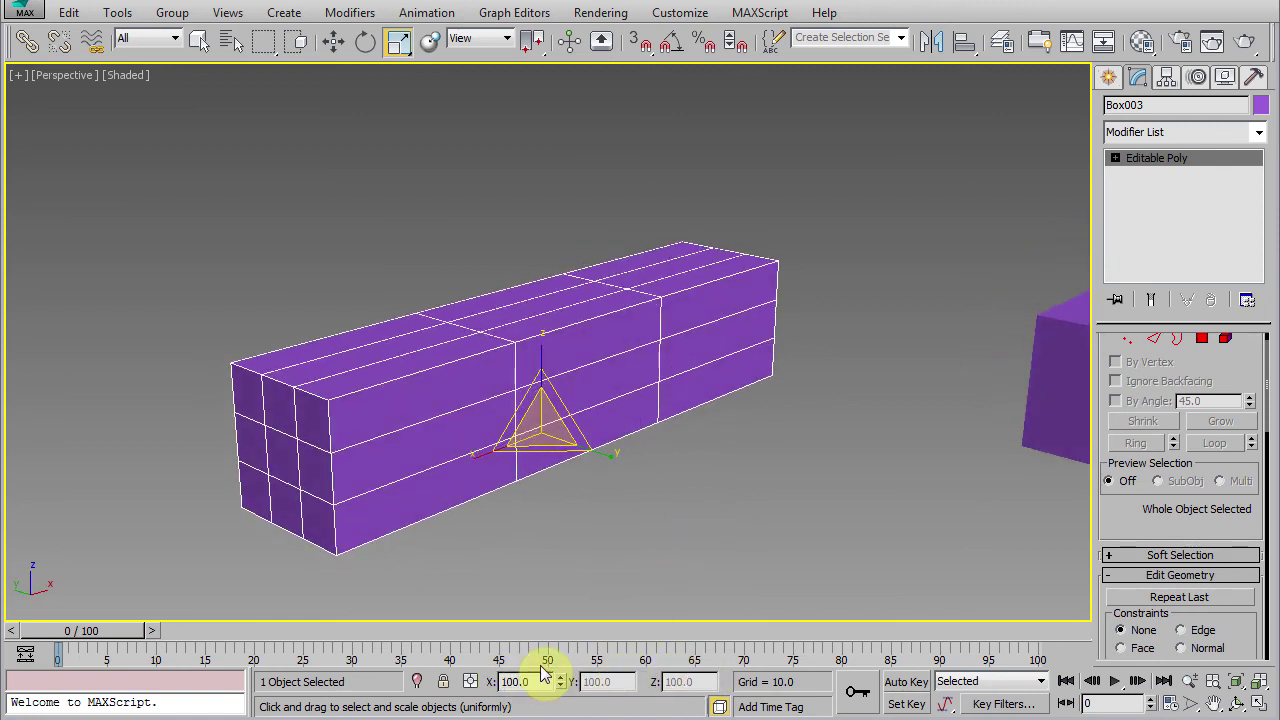
{"action": "middle_click_drag", "start_coordinate": [896, 540], "coordinate": [751, 541]}
{"action": "scroll", "coordinate": [751, 541], "scroll_direction": "down", "scroll_amount": 5}
{"action": "right_click", "coordinate": [762, 425]}
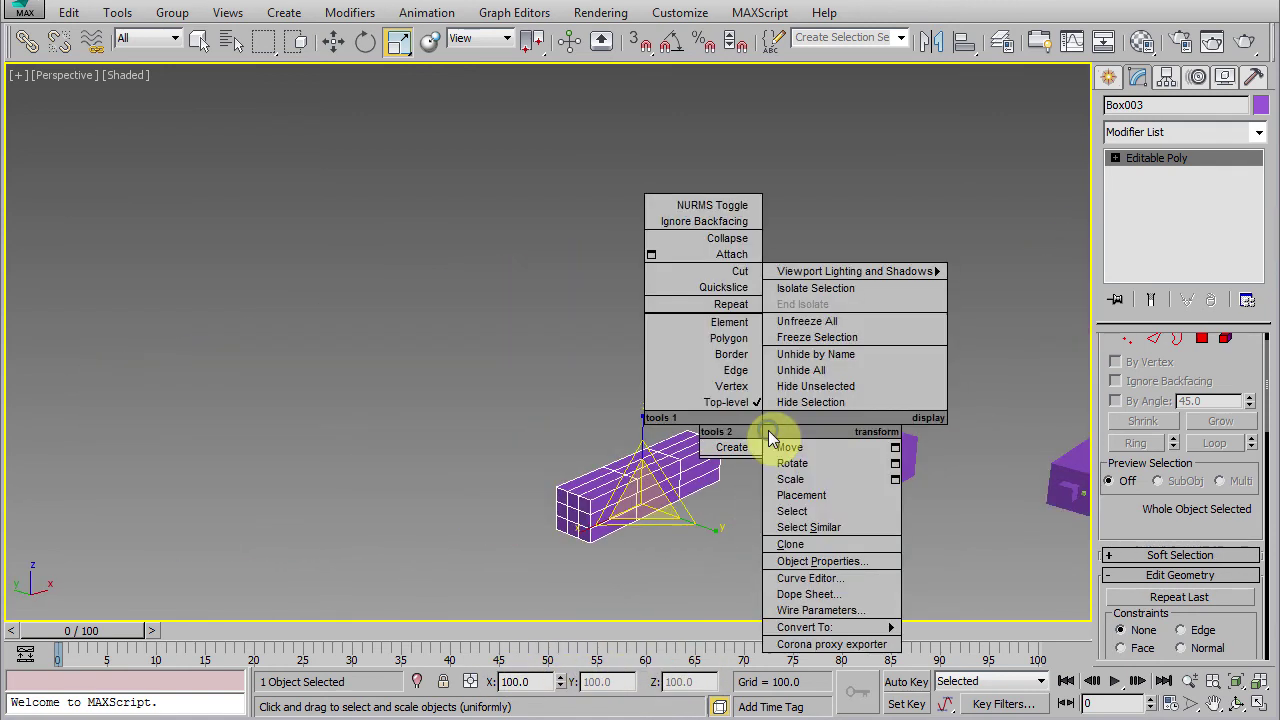
{"action": "left_click", "coordinate": [785, 450]}
{"action": "left_click", "coordinate": [742, 527]}
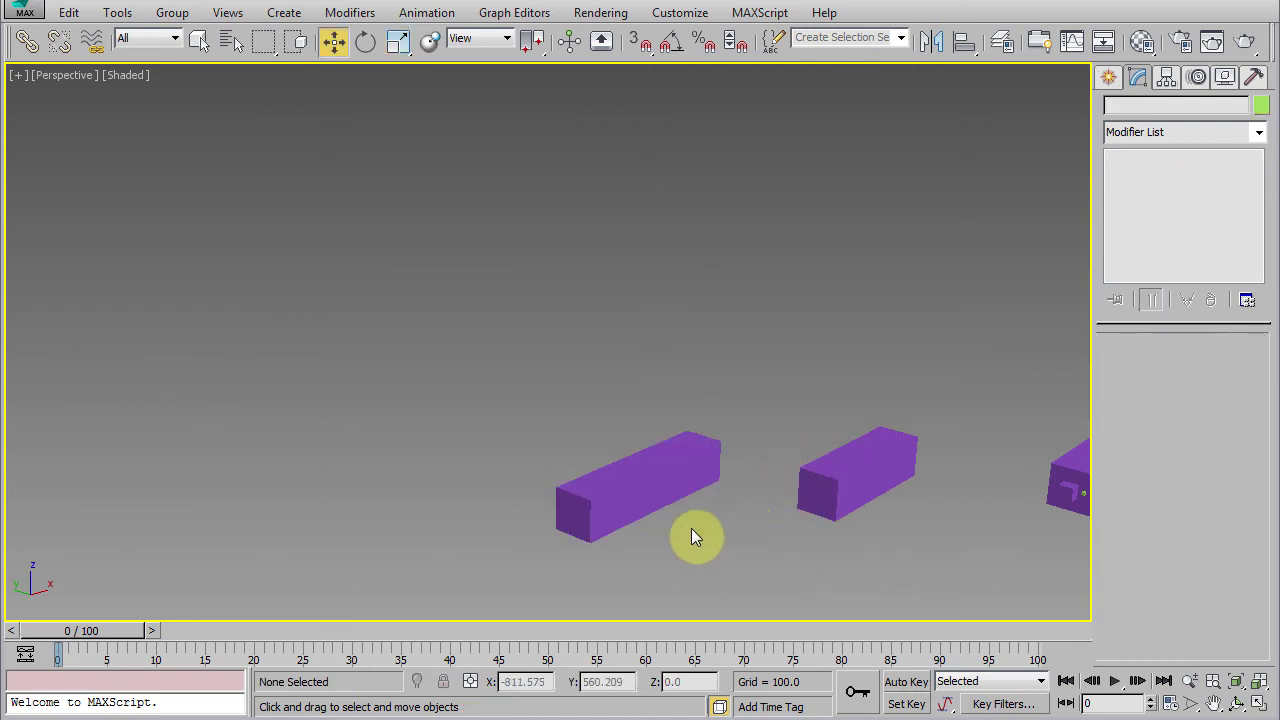
{"action": "middle_click_drag", "start_coordinate": [691, 528], "coordinate": [660, 463]}
{"action": "left_click", "coordinate": [621, 455]}
{"action": "key", "text": "z"}
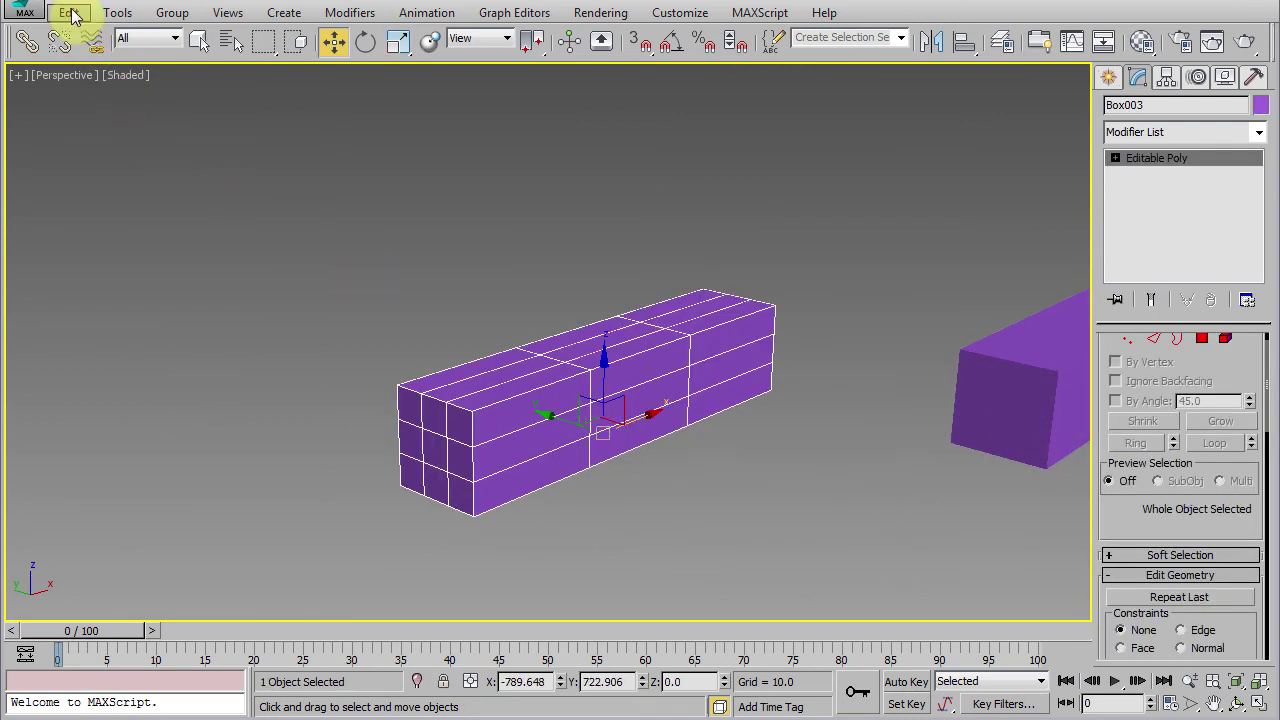
{"action": "left_click", "coordinate": [69, 12]}
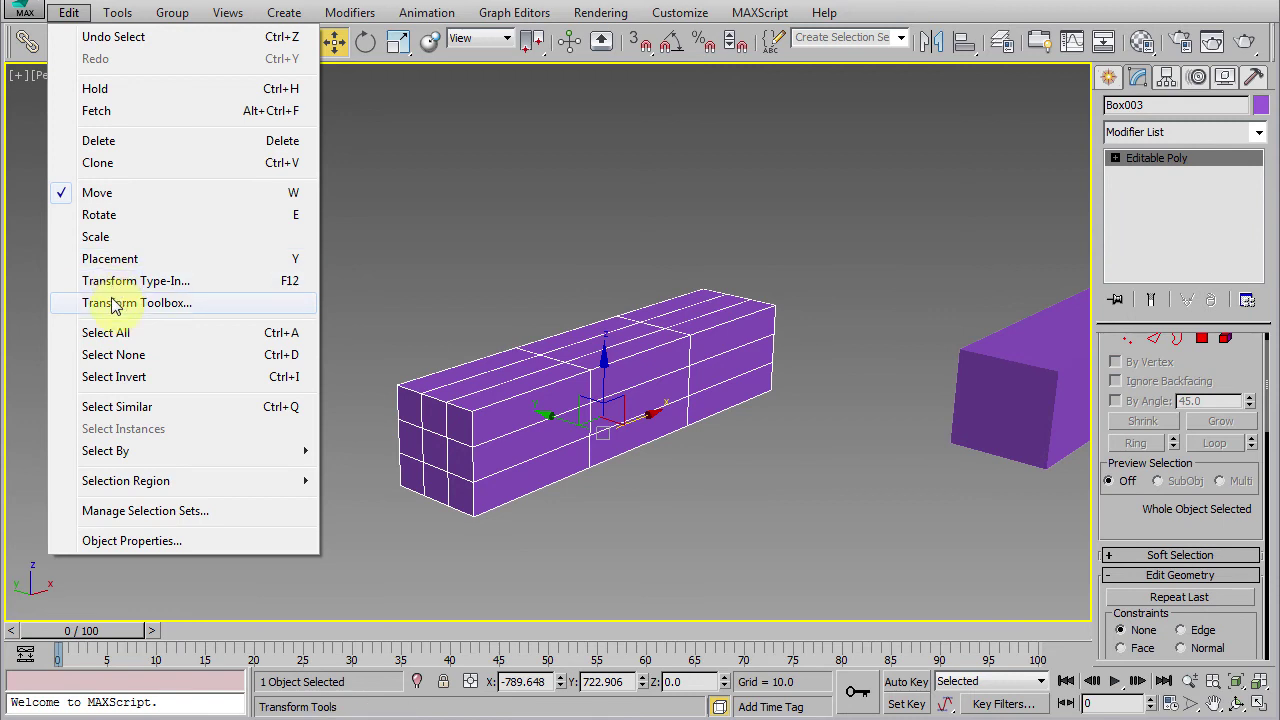
{"action": "left_click", "coordinate": [113, 303]}
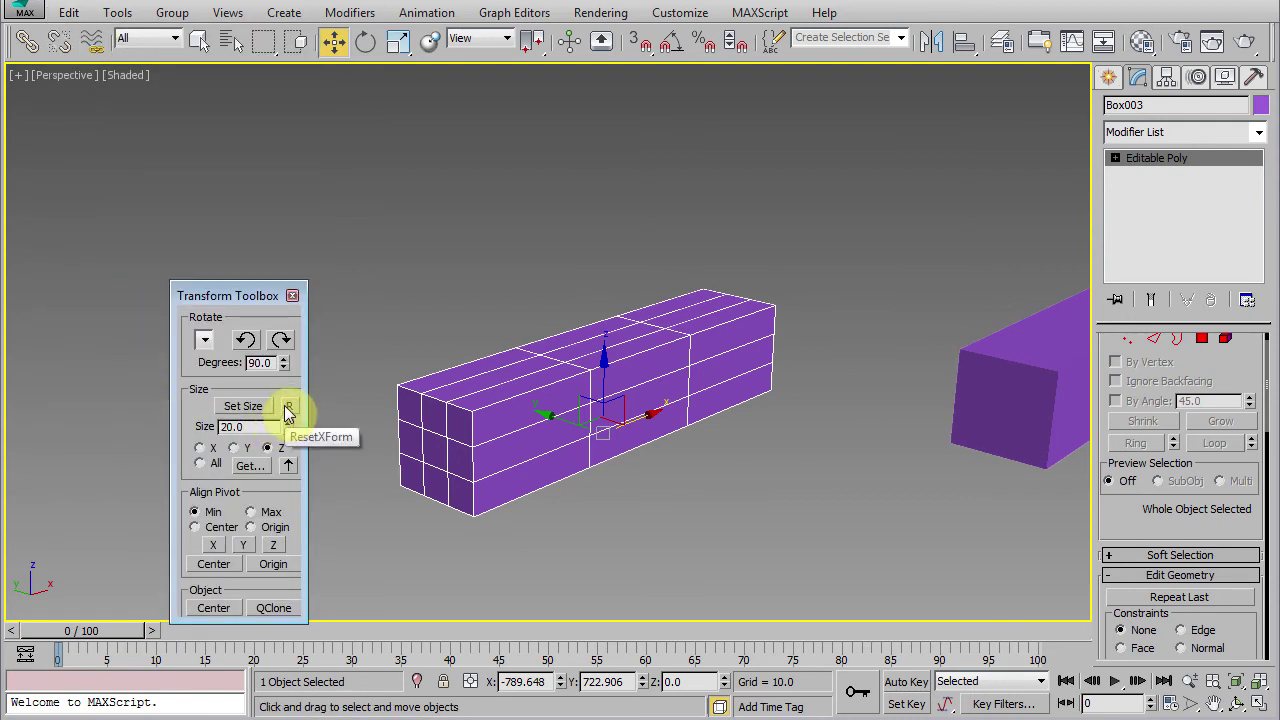
{"action": "left_click", "coordinate": [292, 295]}
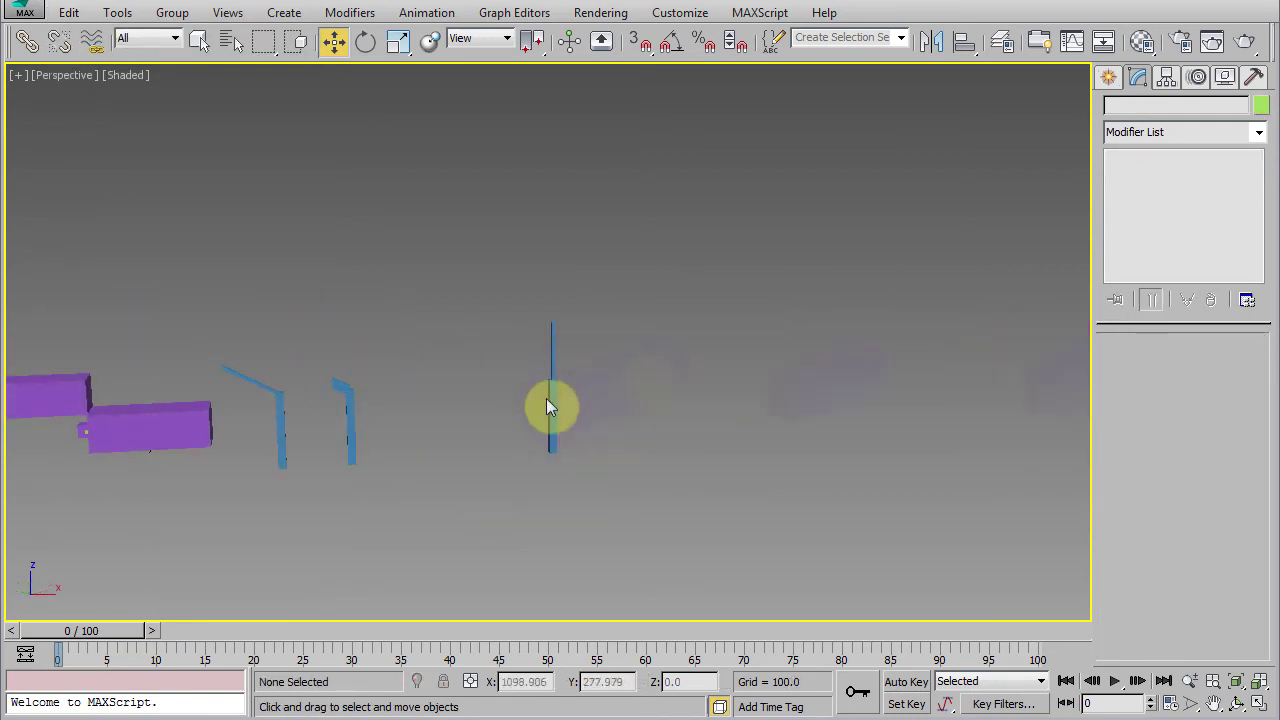
- Reset Parent_c's Z scale from 349.627 to 100 using the Transform Toolbox
{"action": "middle_click_drag", "start_coordinate": [540, 400], "coordinate": [503, 375], "text": "alt"}
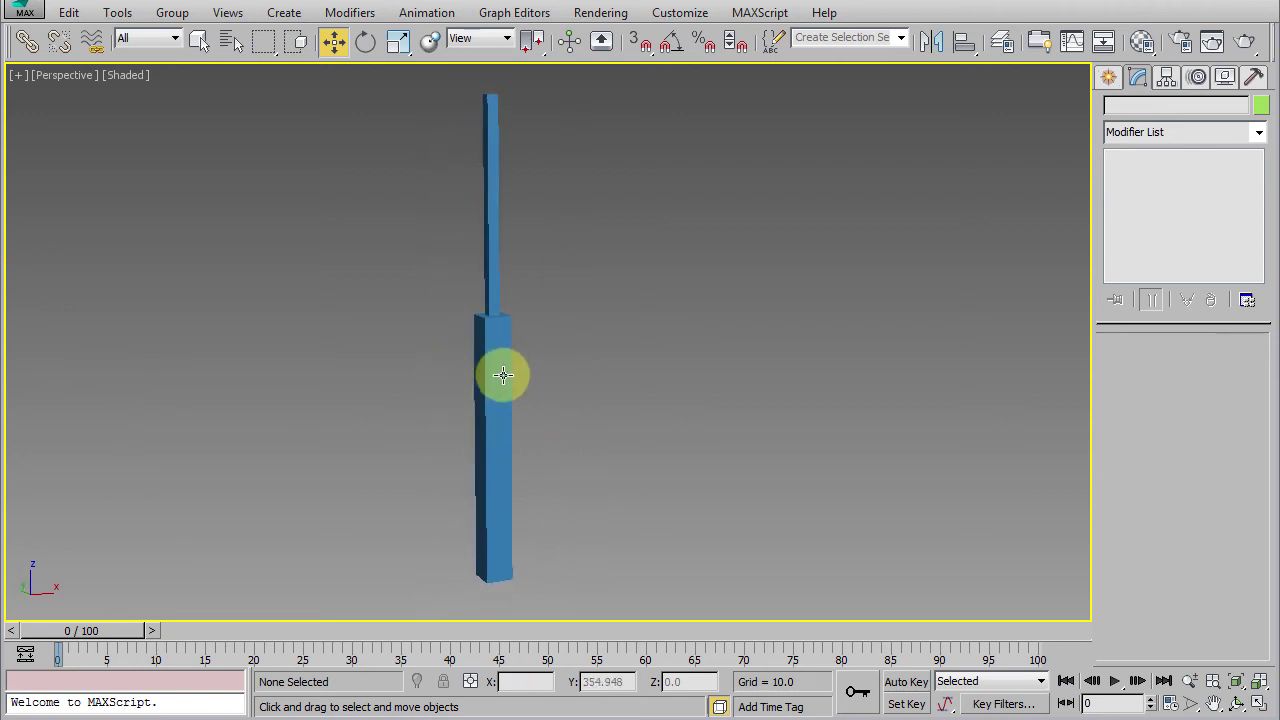
{"action": "left_click", "coordinate": [503, 375]}
{"action": "left_click", "coordinate": [397, 40]}
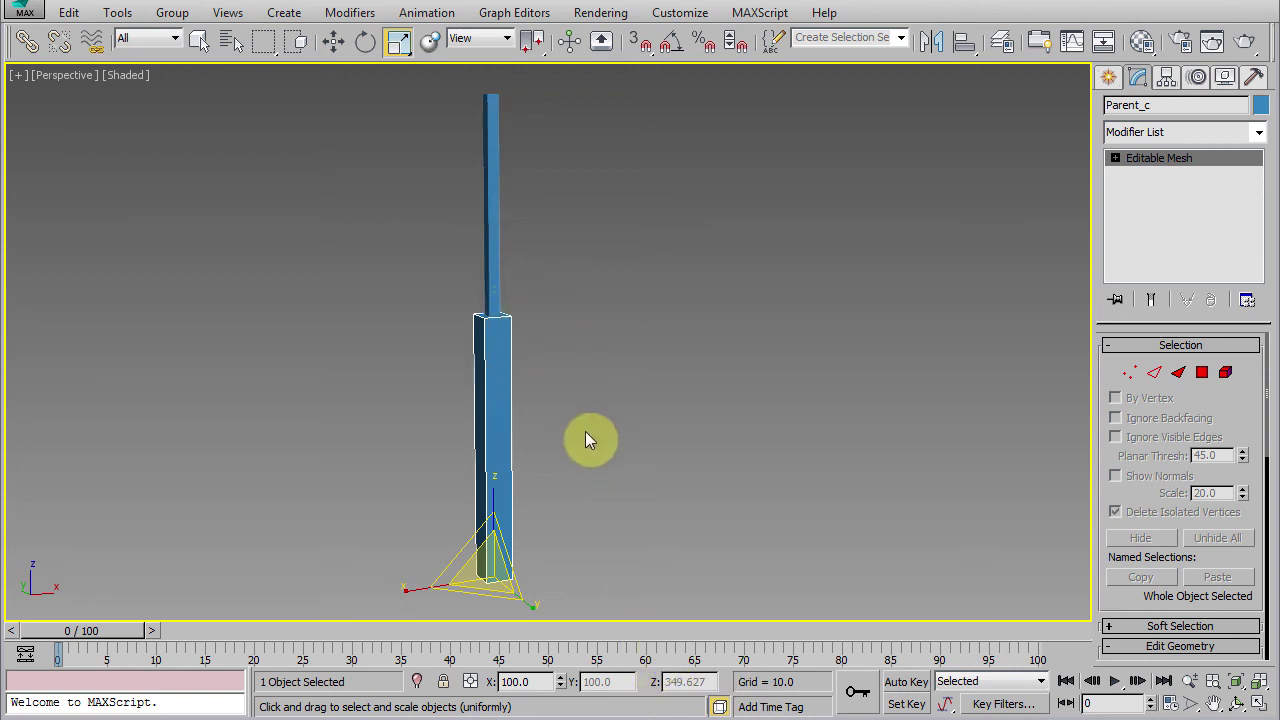
{"action": "left_click", "coordinate": [70, 13]}
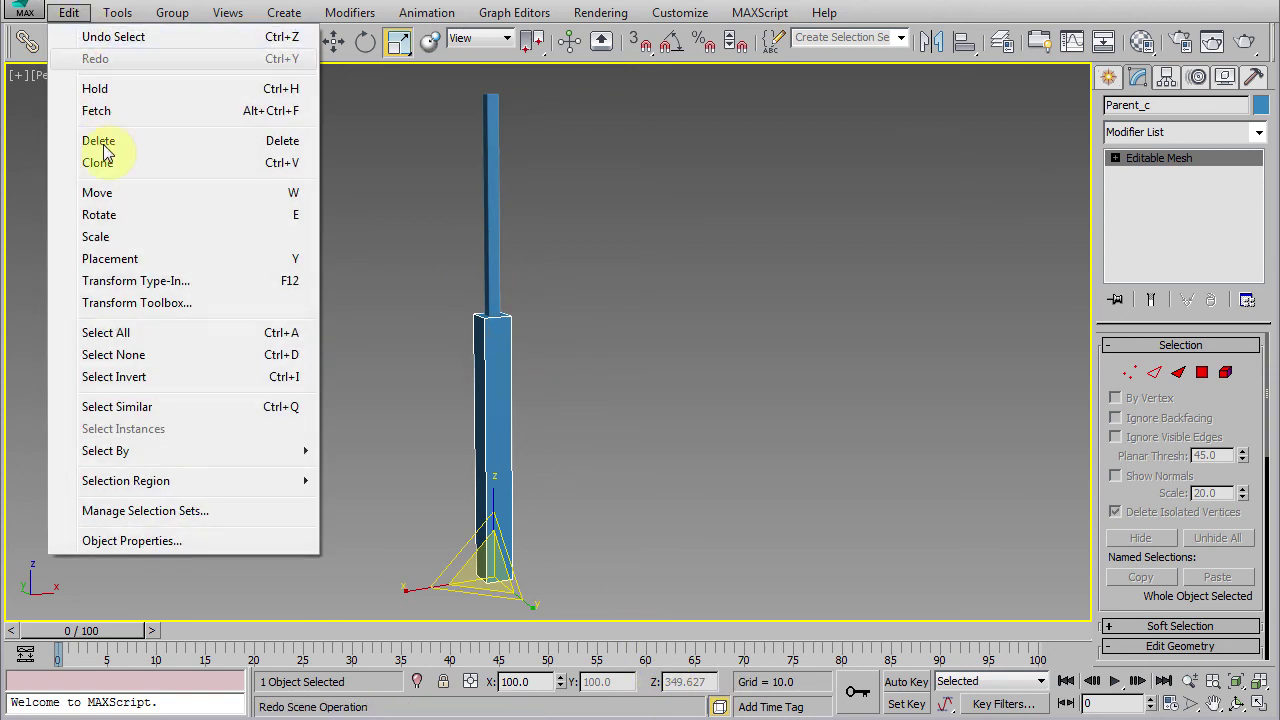
{"action": "left_click", "coordinate": [120, 302]}
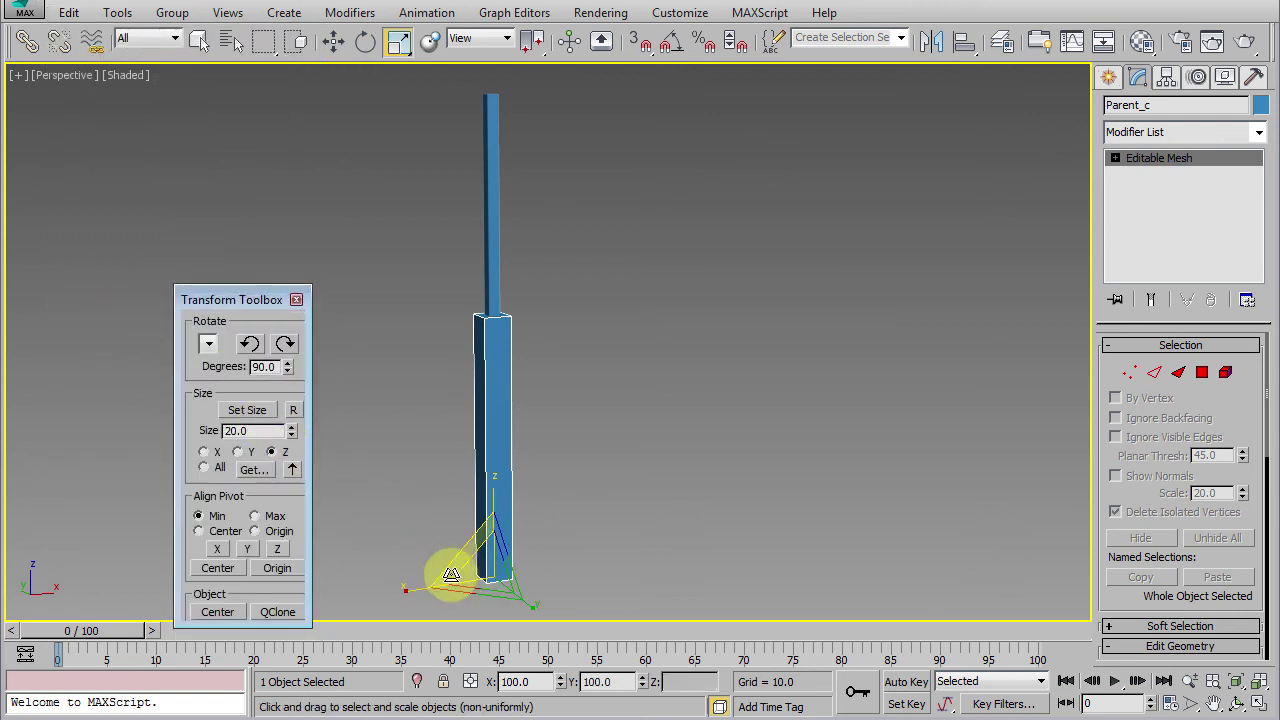
{"action": "left_click", "coordinate": [293, 411]}
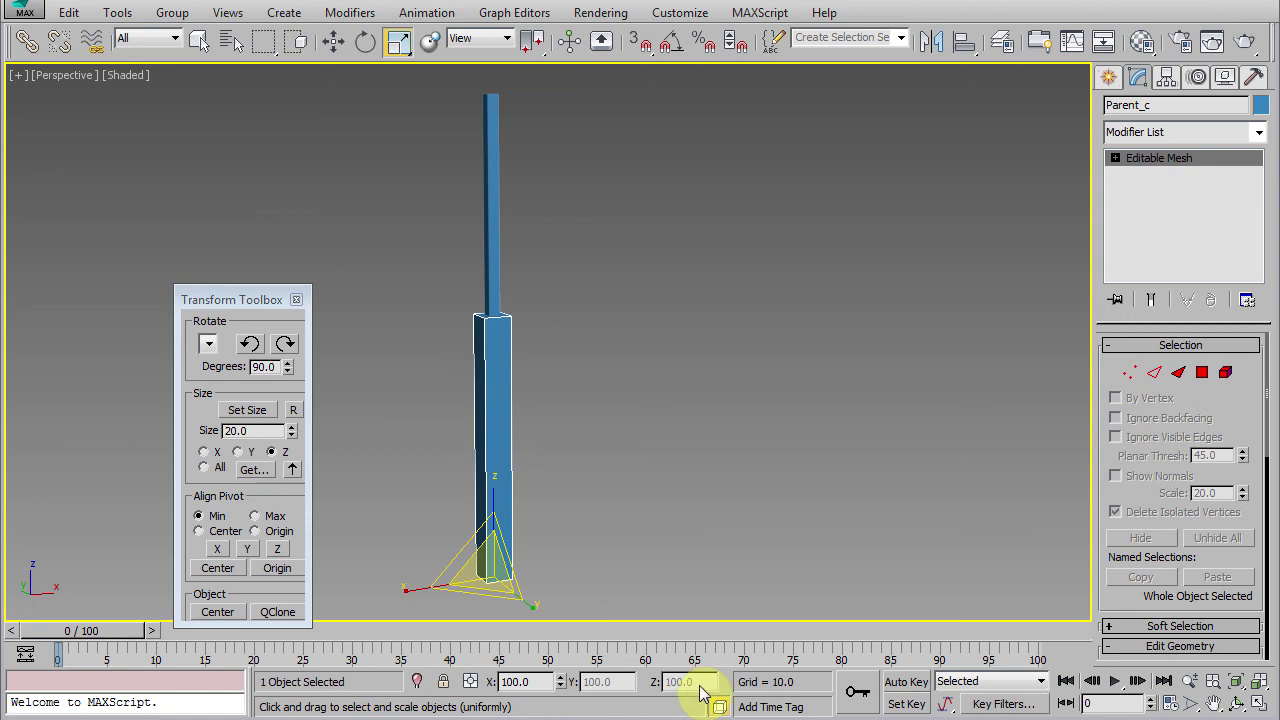
- Link child_c to Parent_c, tilt it about 40° up-left, then deselect
{"action": "left_click", "coordinate": [27, 40]}
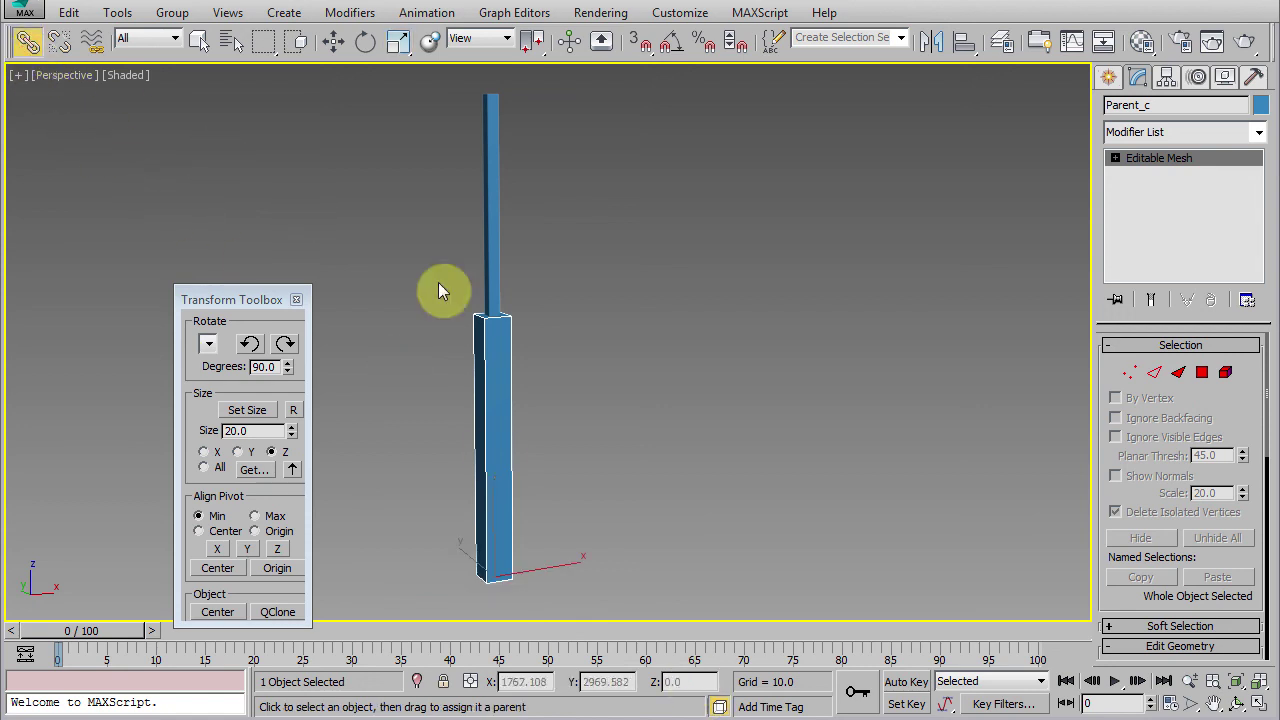
{"action": "left_click_drag", "start_coordinate": [486, 271], "coordinate": [494, 349]}
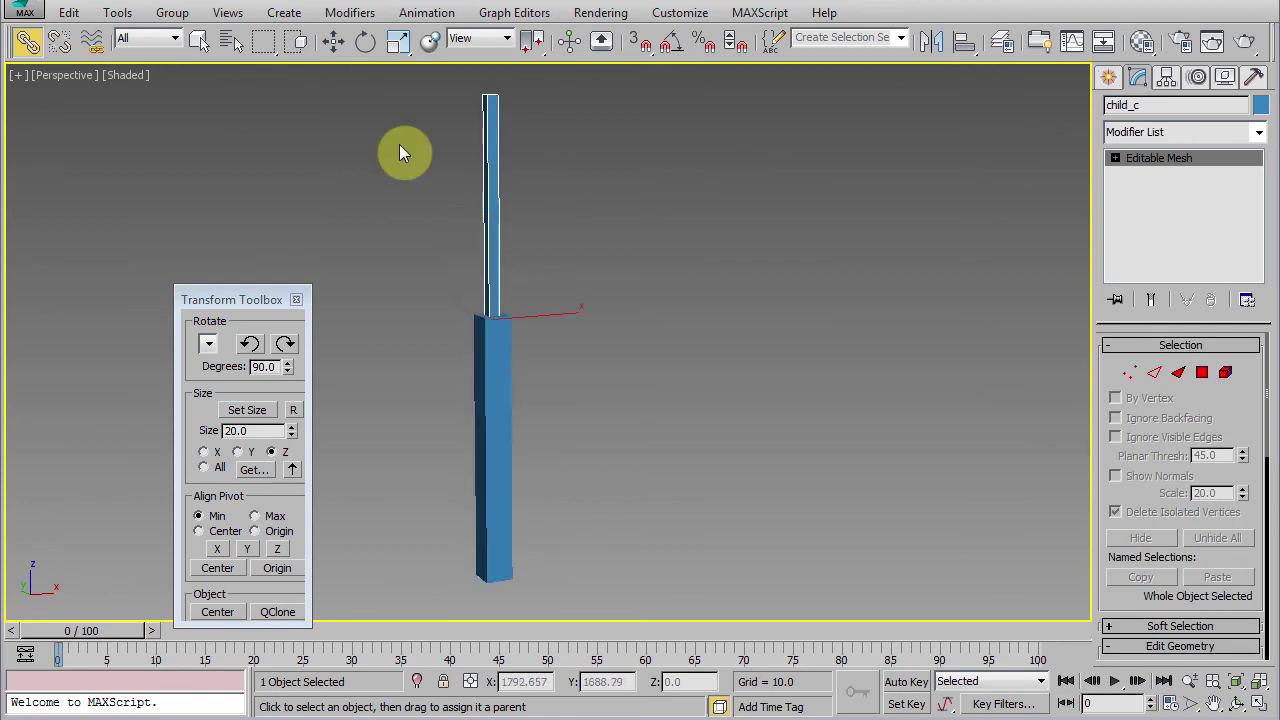
{"action": "left_click", "coordinate": [365, 41]}
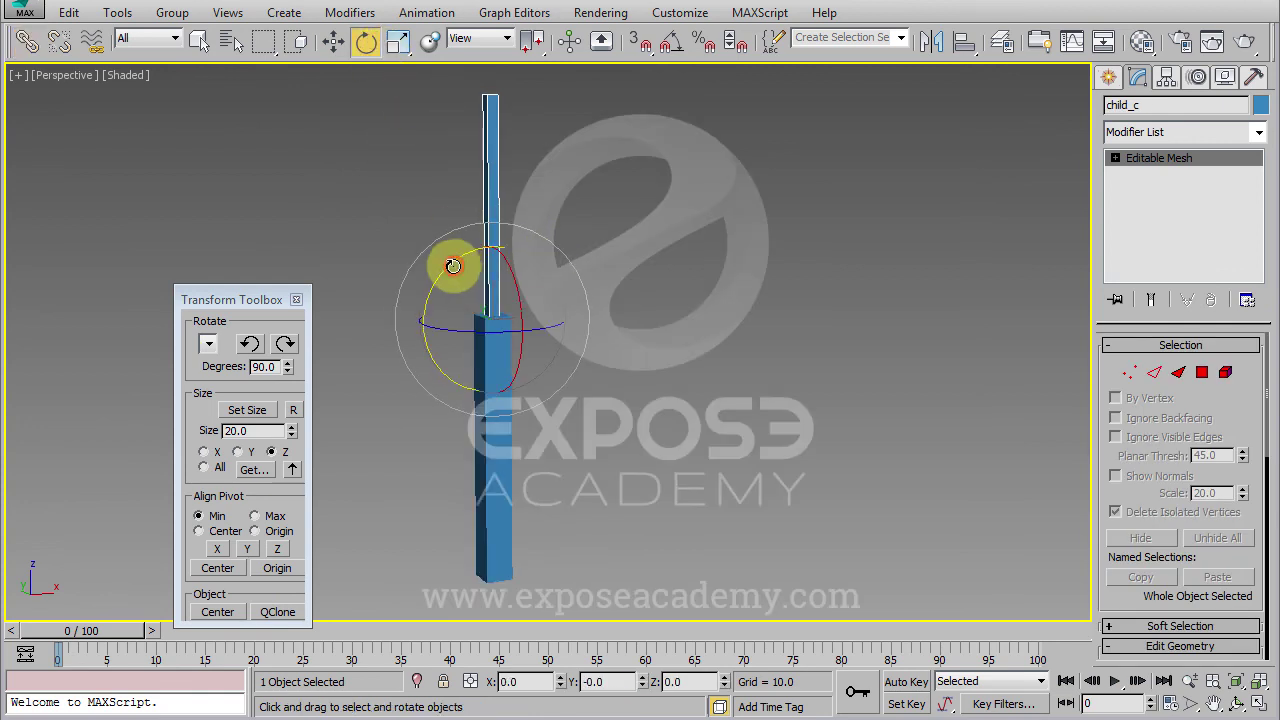
{"action": "left_click_drag", "start_coordinate": [453, 265], "coordinate": [289, 279]}
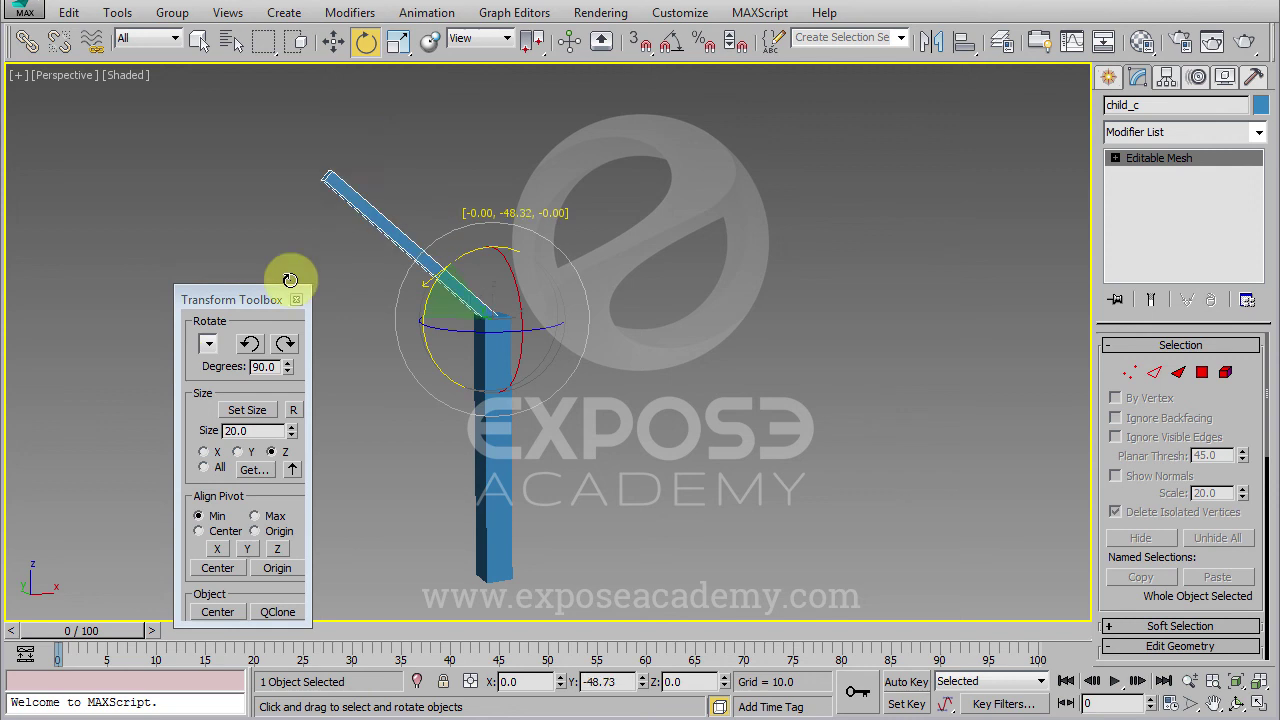
{"action": "left_click_drag", "start_coordinate": [289, 279], "coordinate": [370, 287]}
{"action": "right_click", "coordinate": [720, 318]}
{"action": "left_click", "coordinate": [731, 334]}
{"action": "left_click", "coordinate": [735, 358]}
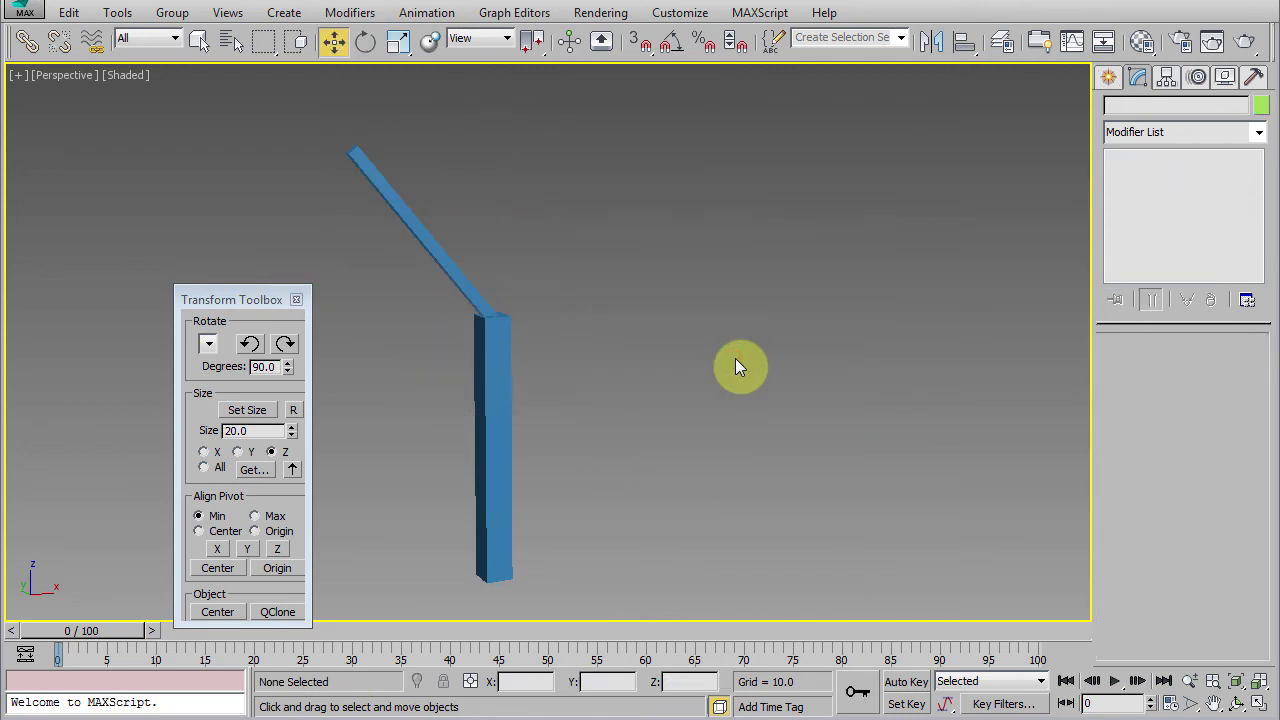